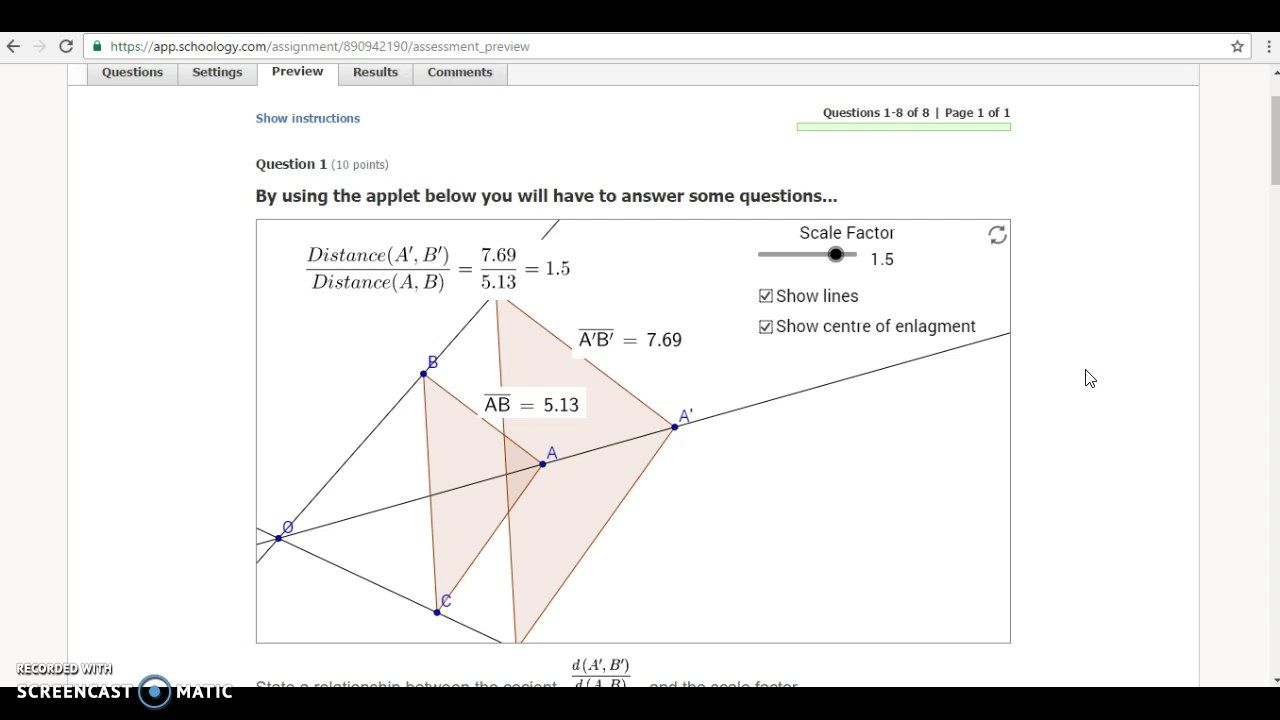
Step: Examine the enlargement applet in Question 1 of the quiz preview and the question about the scale factor below it
scroll(1089, 378, down, 3)
scroll(1089, 378, up, 1)
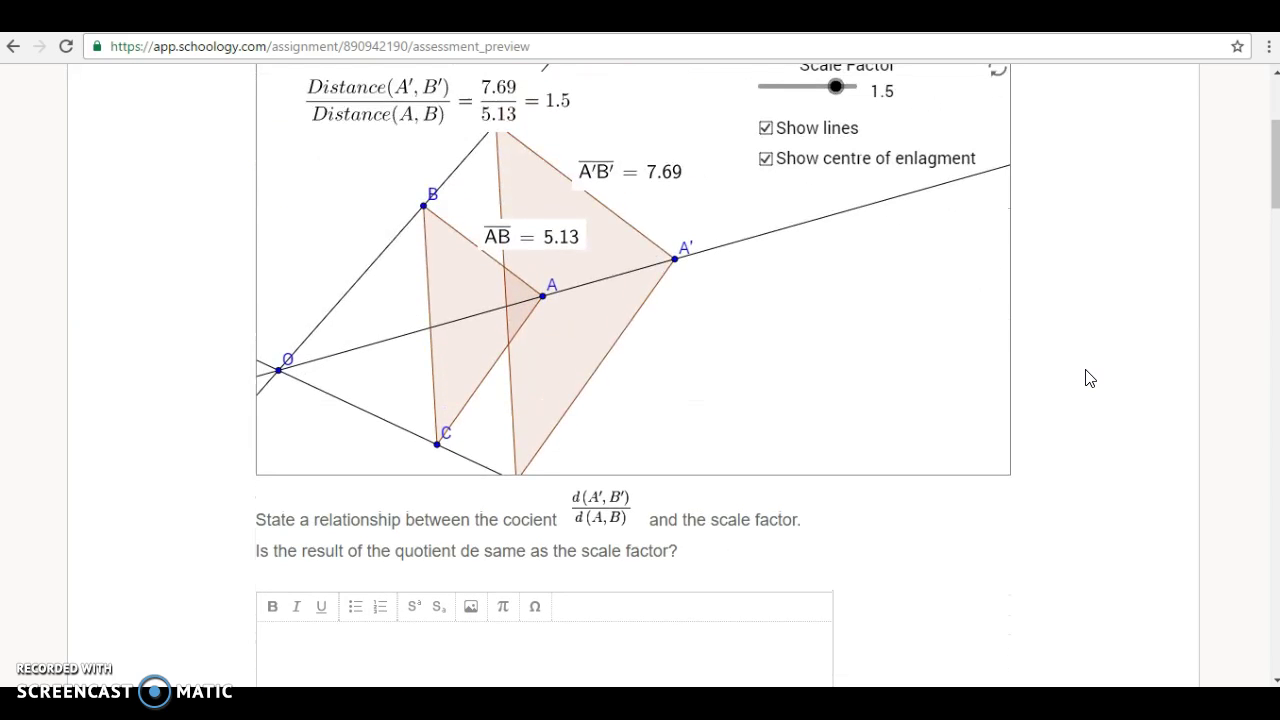
scroll(1089, 378, up, 1)
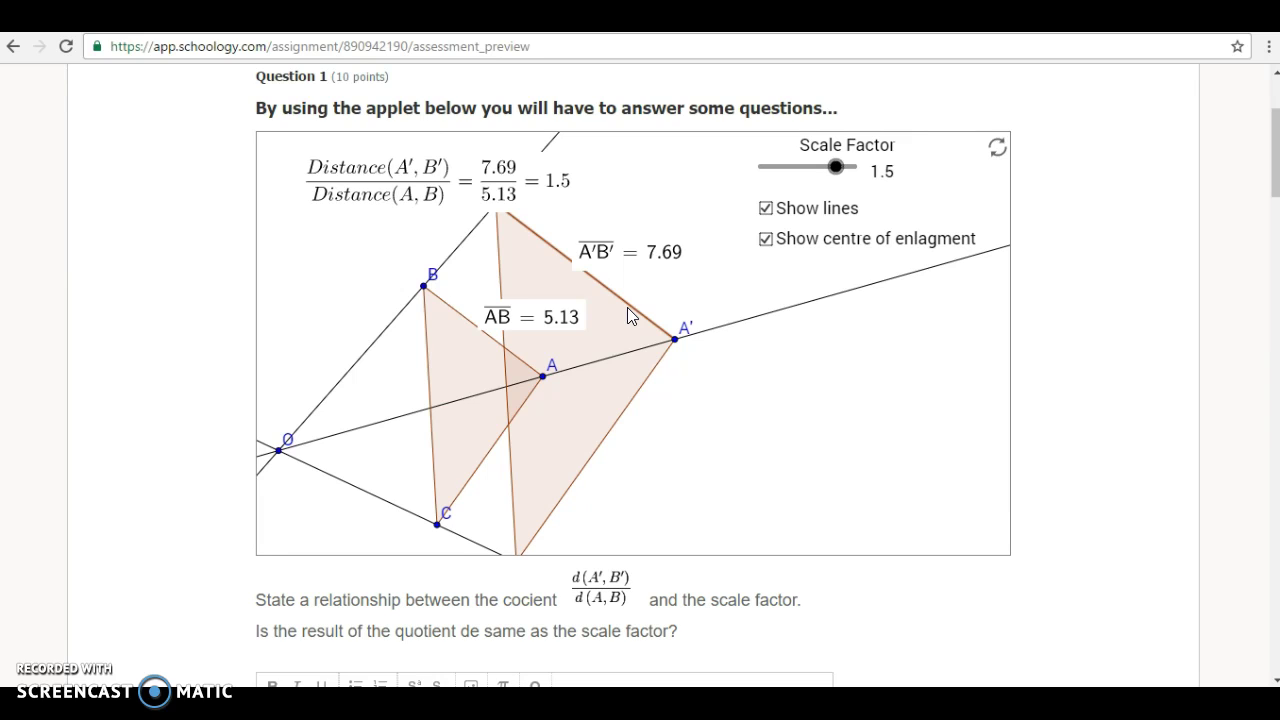
click(619, 289)
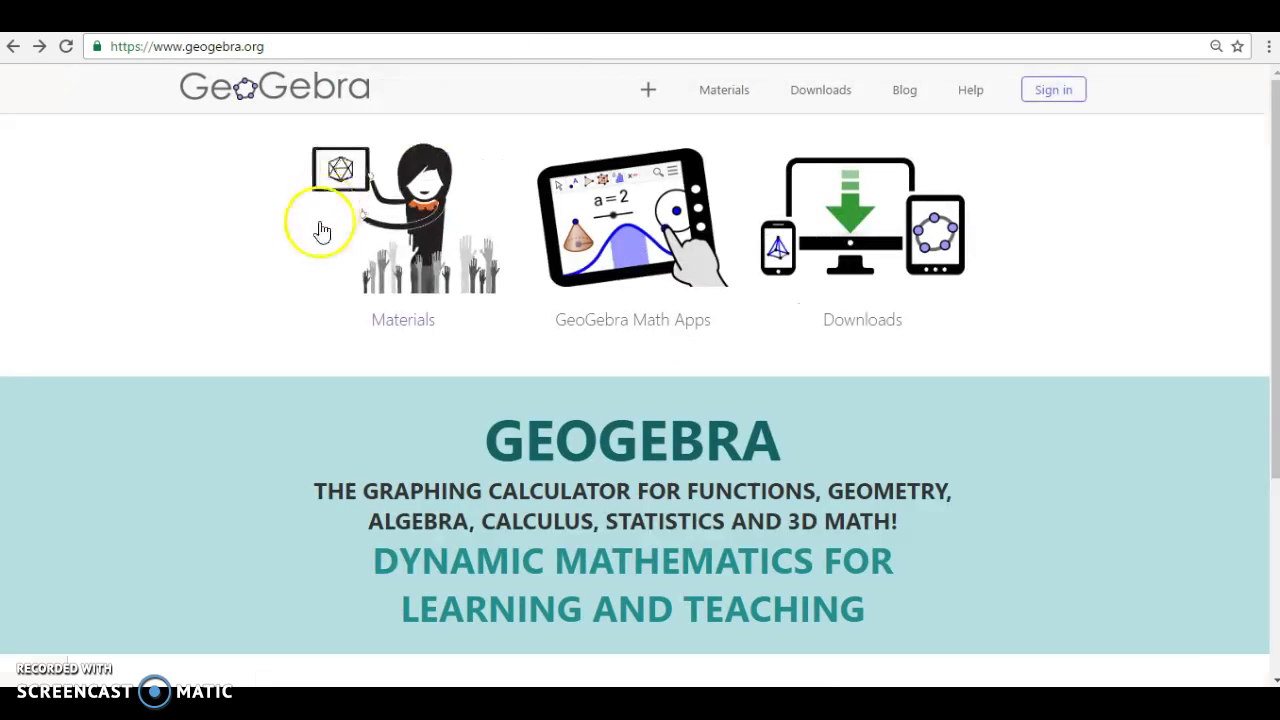
Step: On the GeoGebra site, search the materials library for "logarithms" and browse the results
click(390, 268)
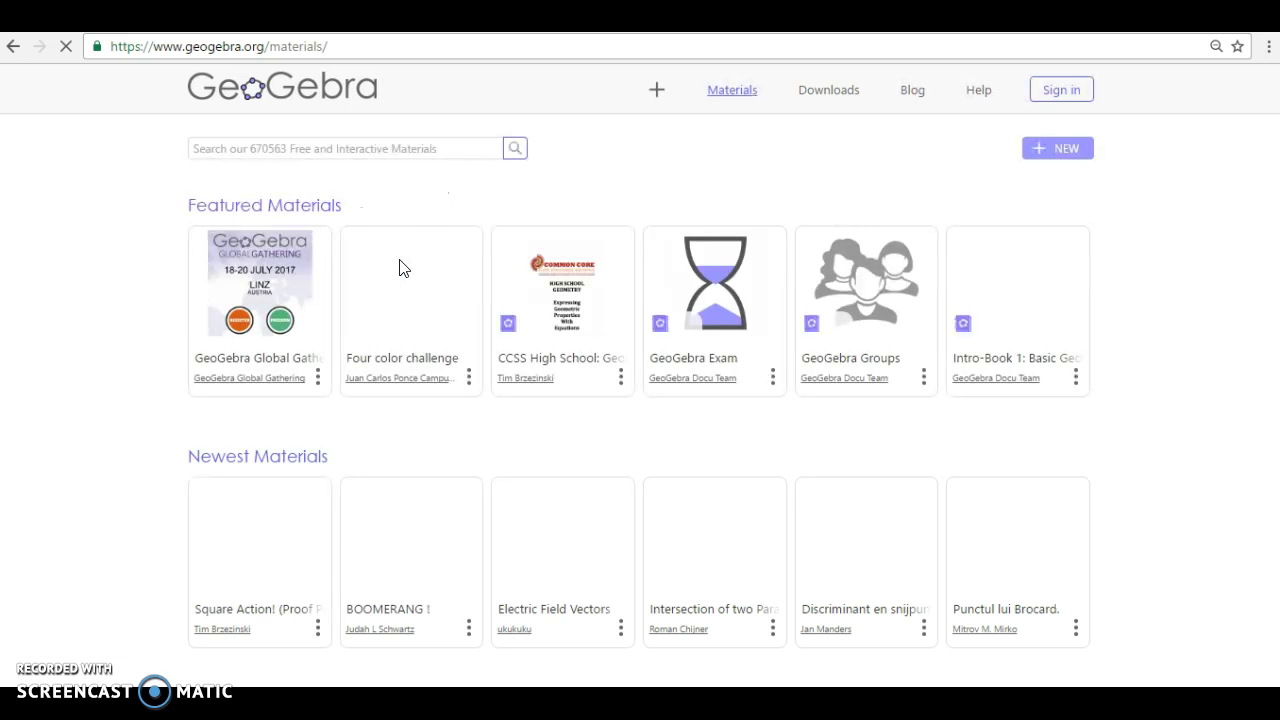
click(346, 188)
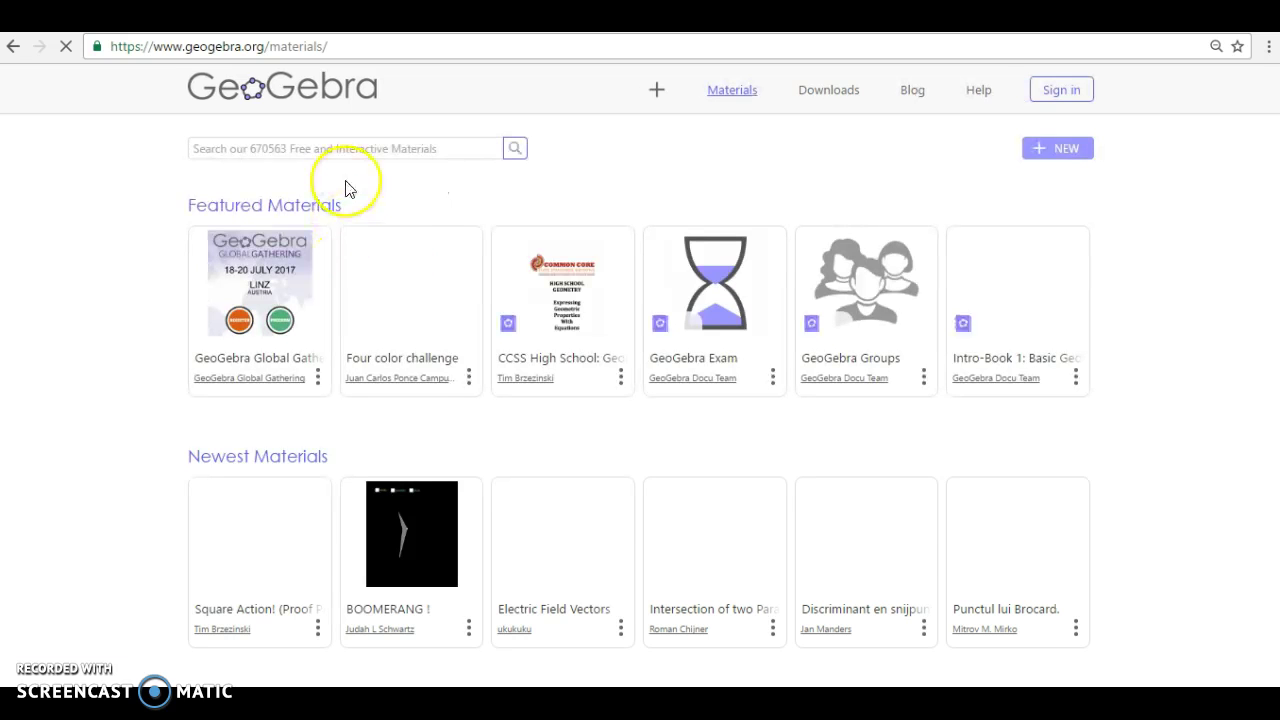
click(347, 146)
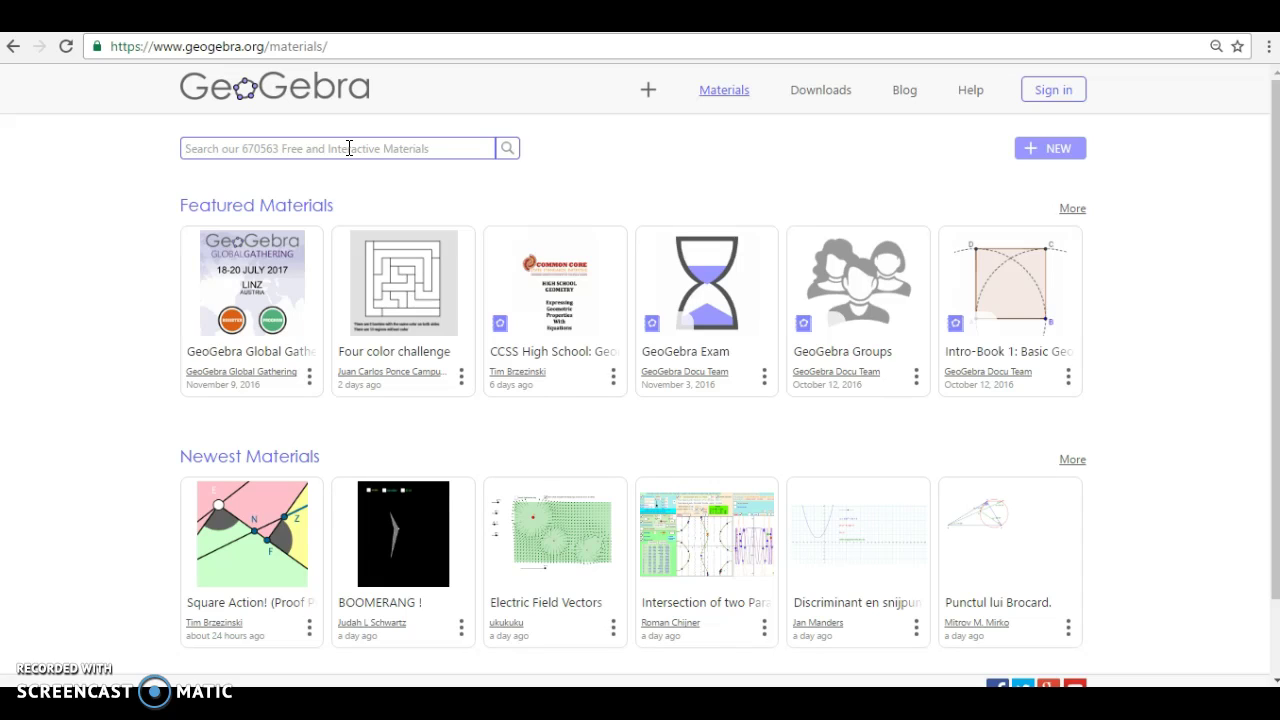
text(logarithms)
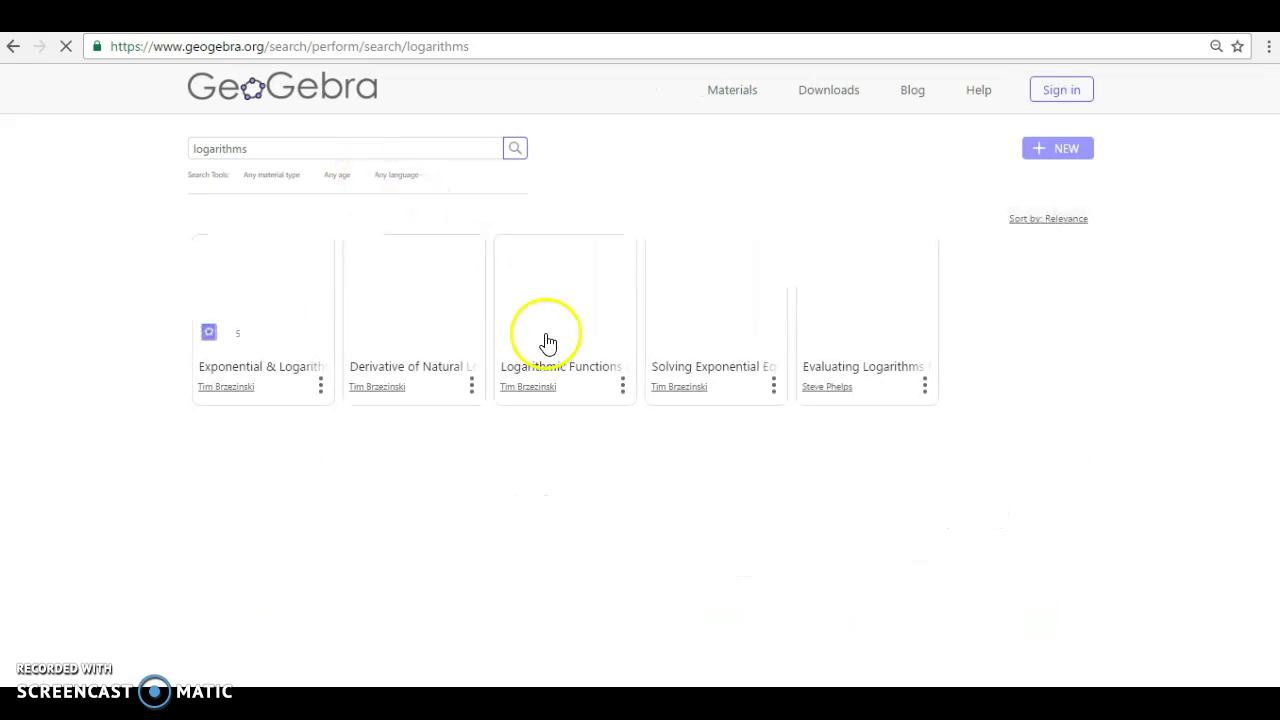
scroll(1115, 483, down, 5)
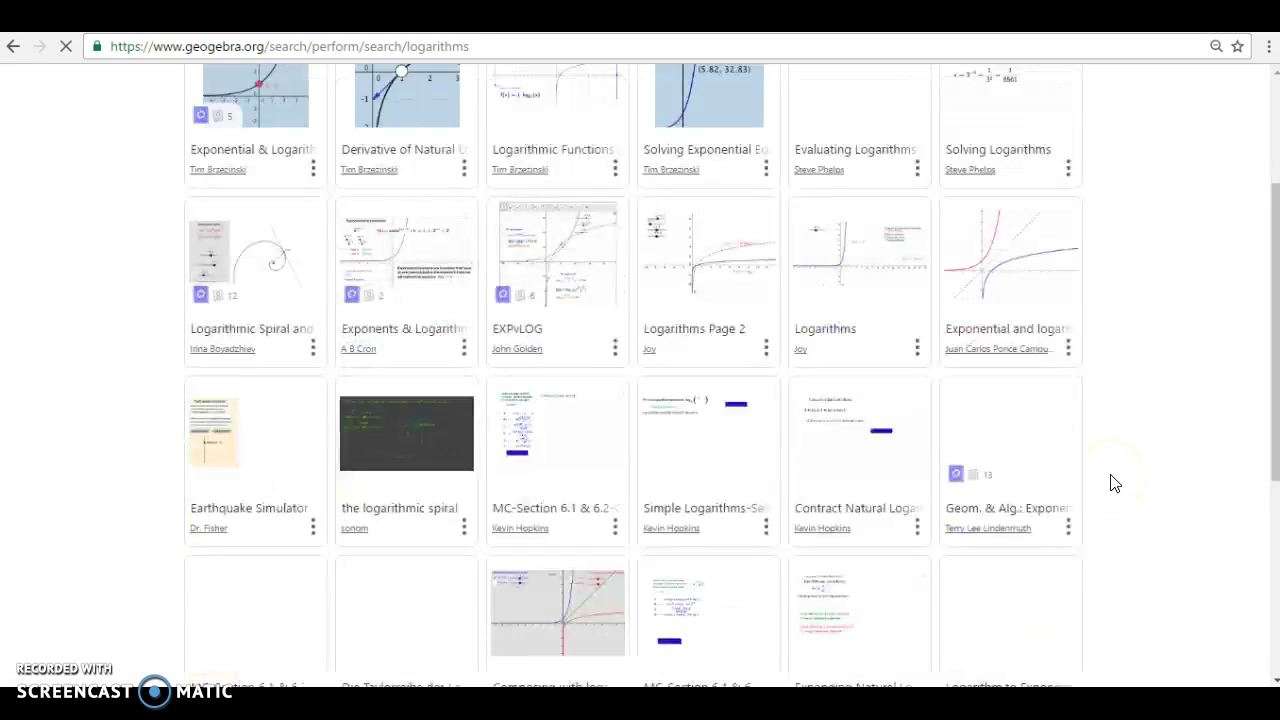
scroll(1115, 483, down, 1)
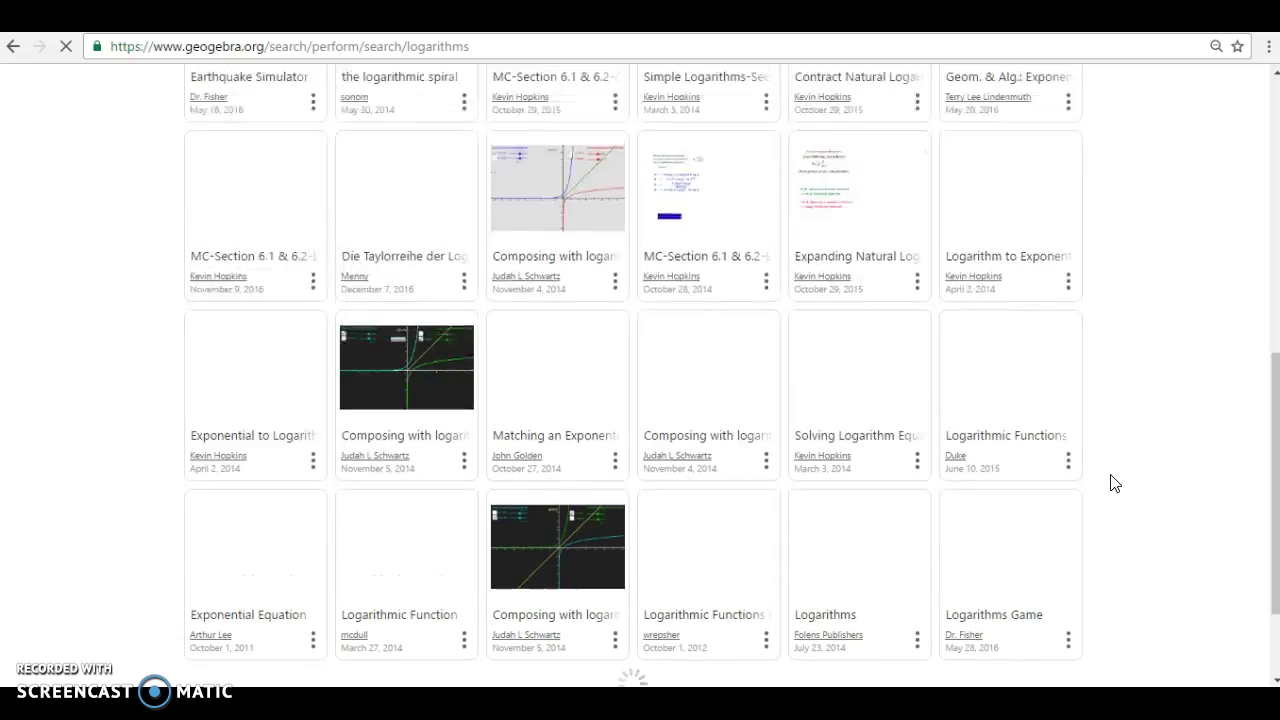
scroll(1115, 483, up, 3)
scroll(1115, 483, up, 1)
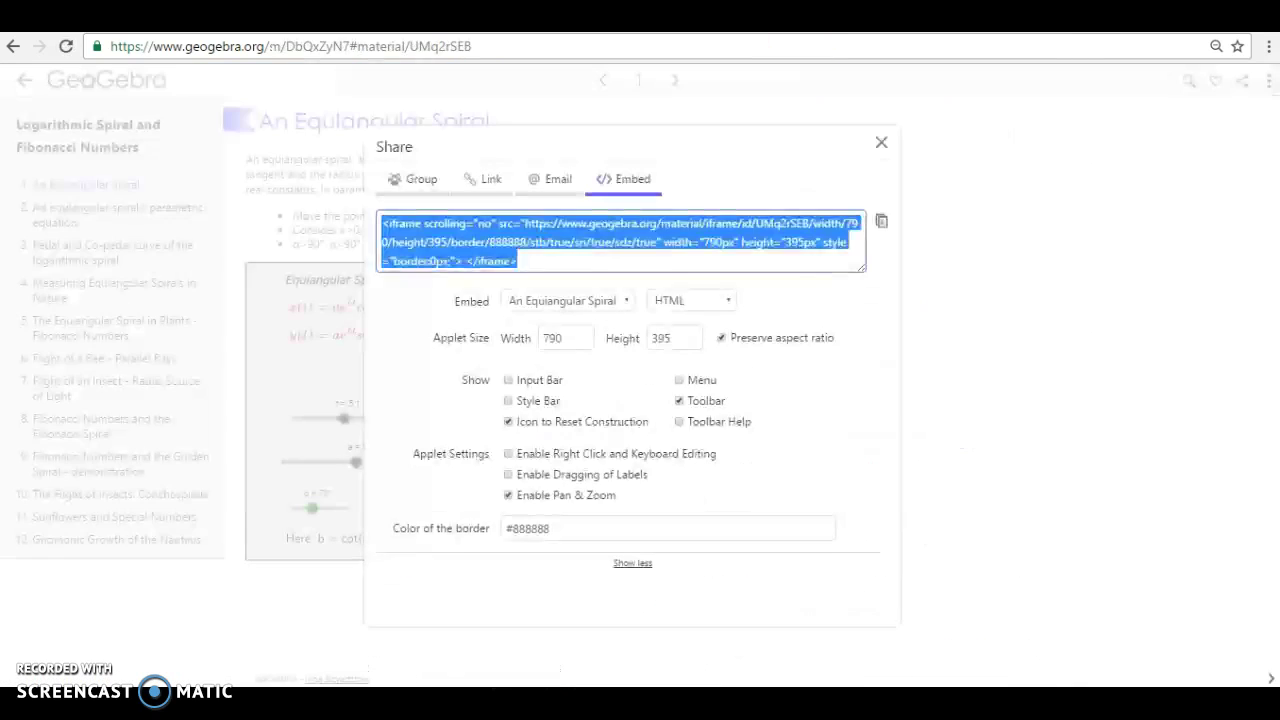
Step: Close the Share dialog and move point R a short way along the curve in the An Equiangular Spiral applet
click(887, 147)
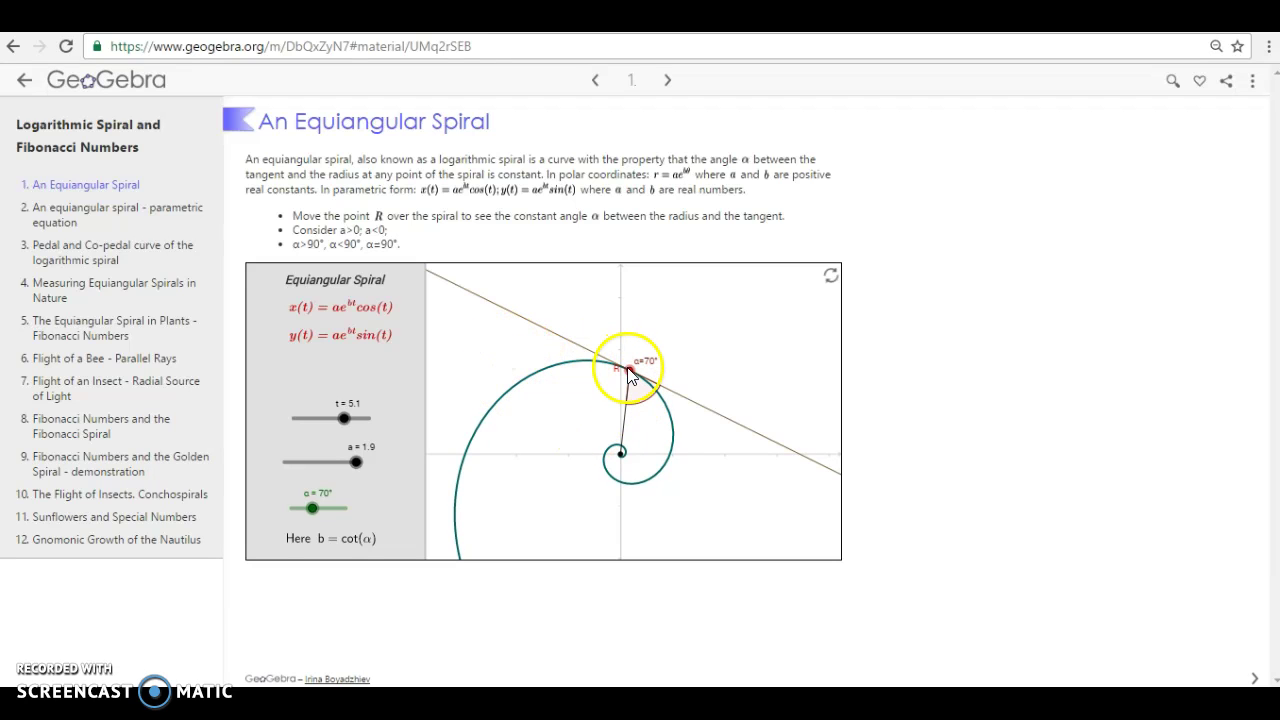
mouse_move(628, 370)
mouse_down()
mouse_move(586, 372)
mouse_move(565, 392)
mouse_move(650, 380)
mouse_move(660, 420)
mouse_move(658, 400)
mouse_move(640, 397)
mouse_up()
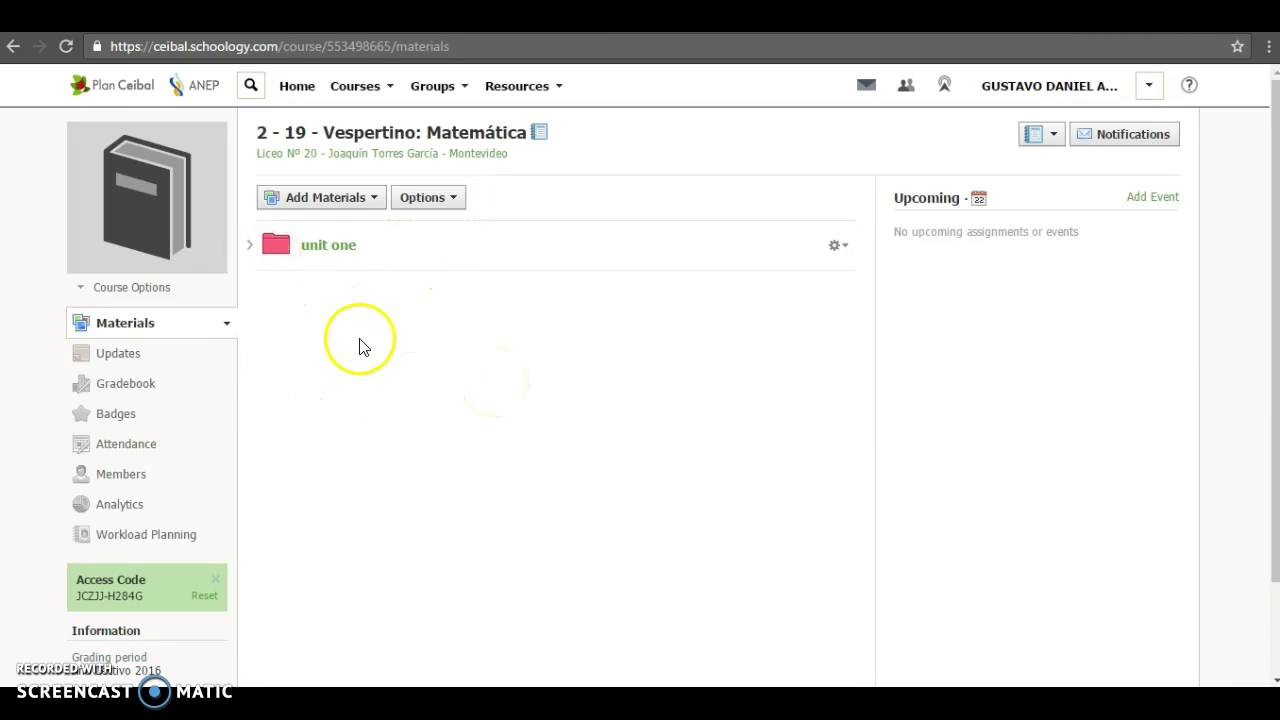
Step: In the Schoology course's unit one folder, create a test/quiz named "new" with the category (Ungraded)
click(329, 247)
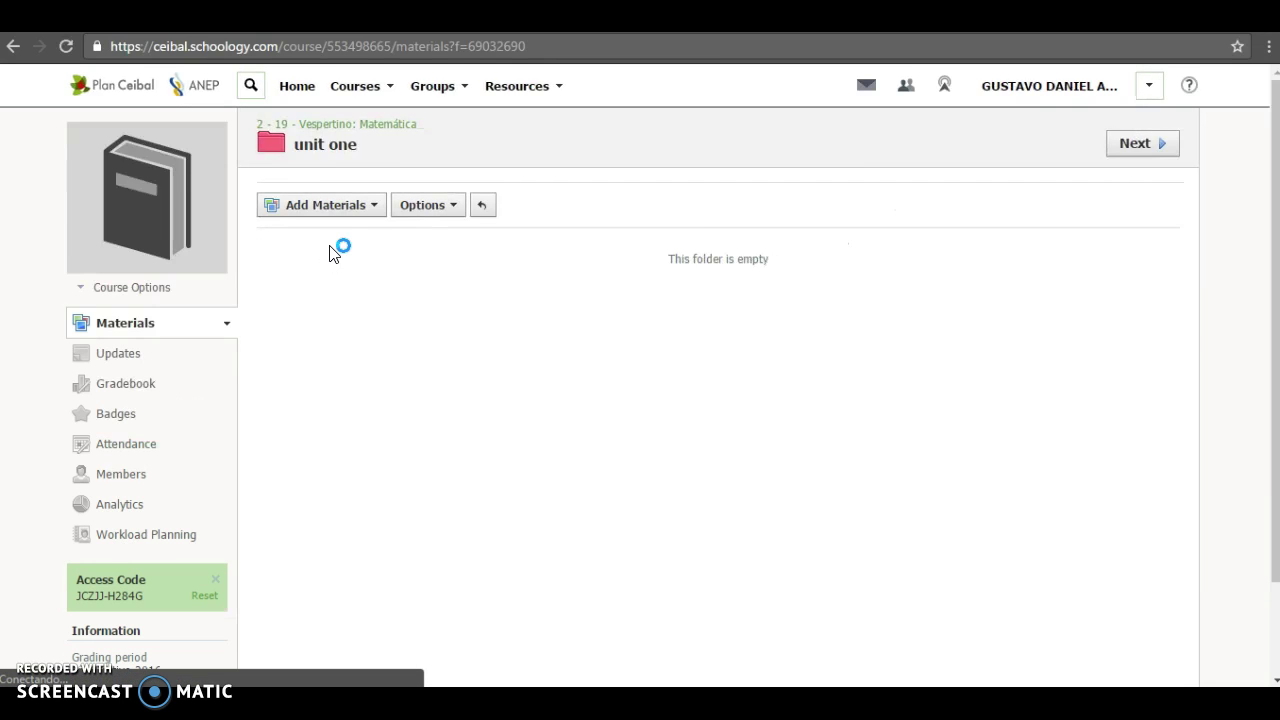
click(360, 212)
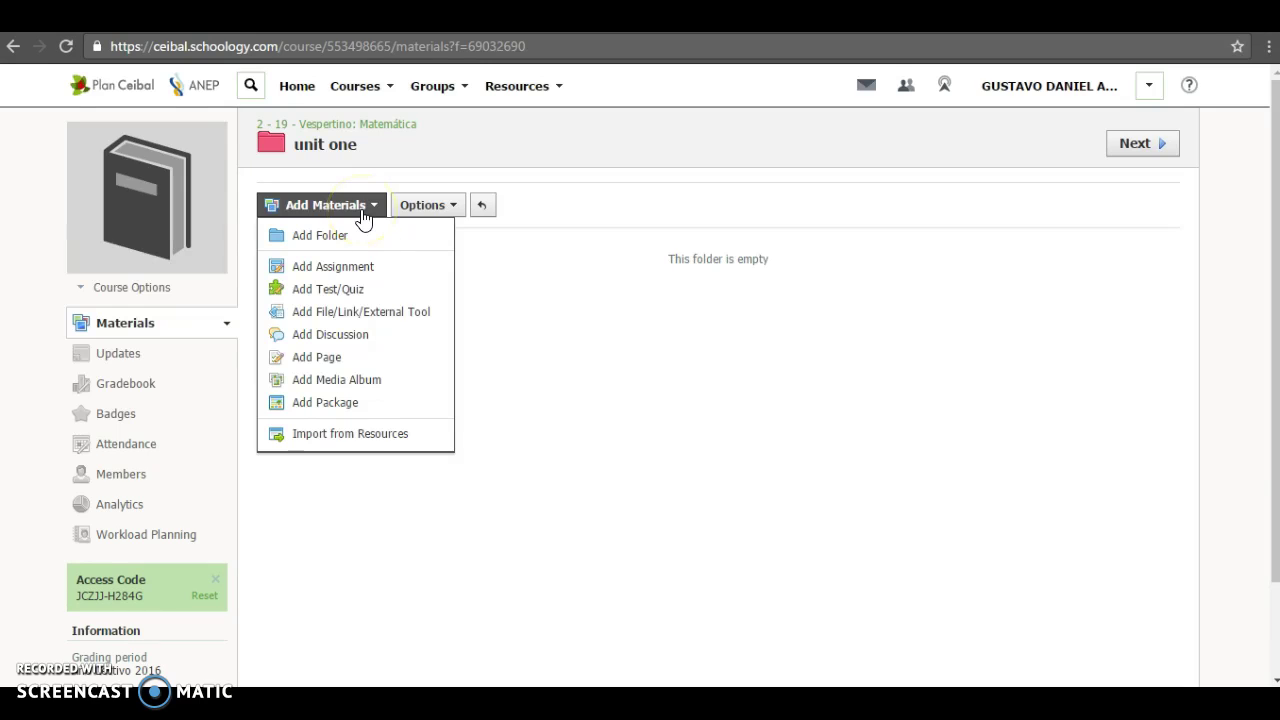
click(347, 286)
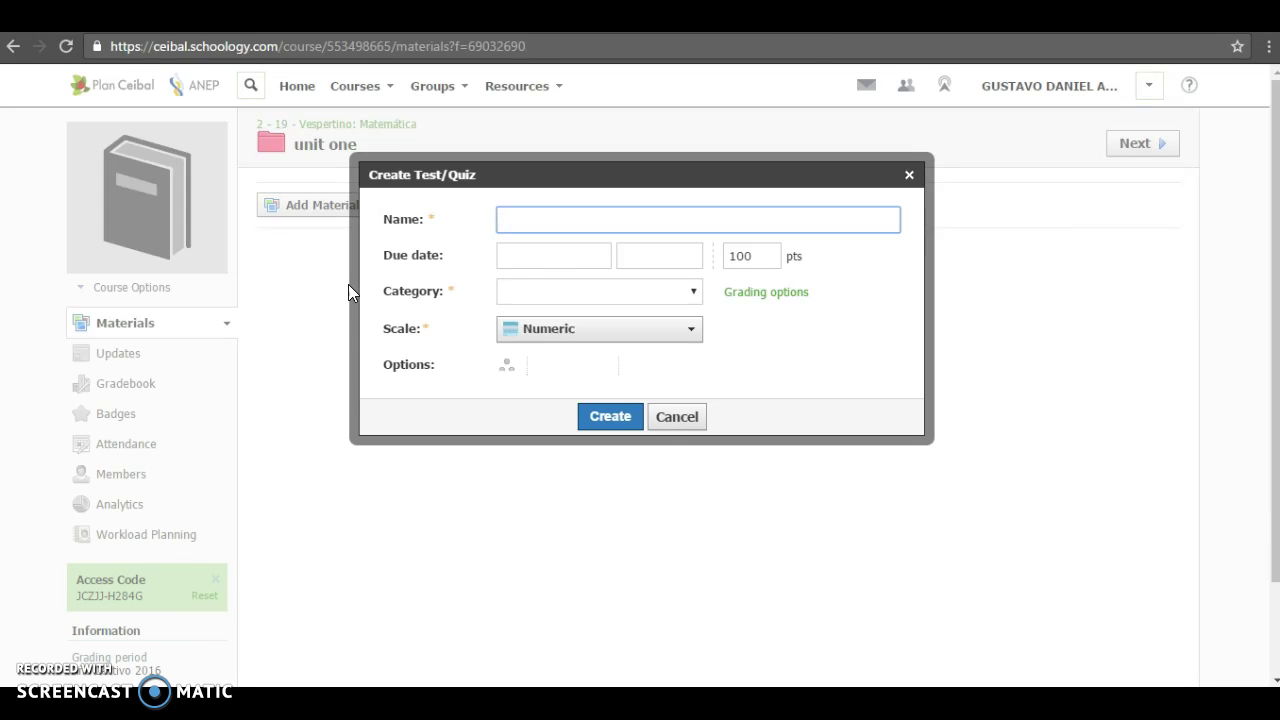
text(nu)
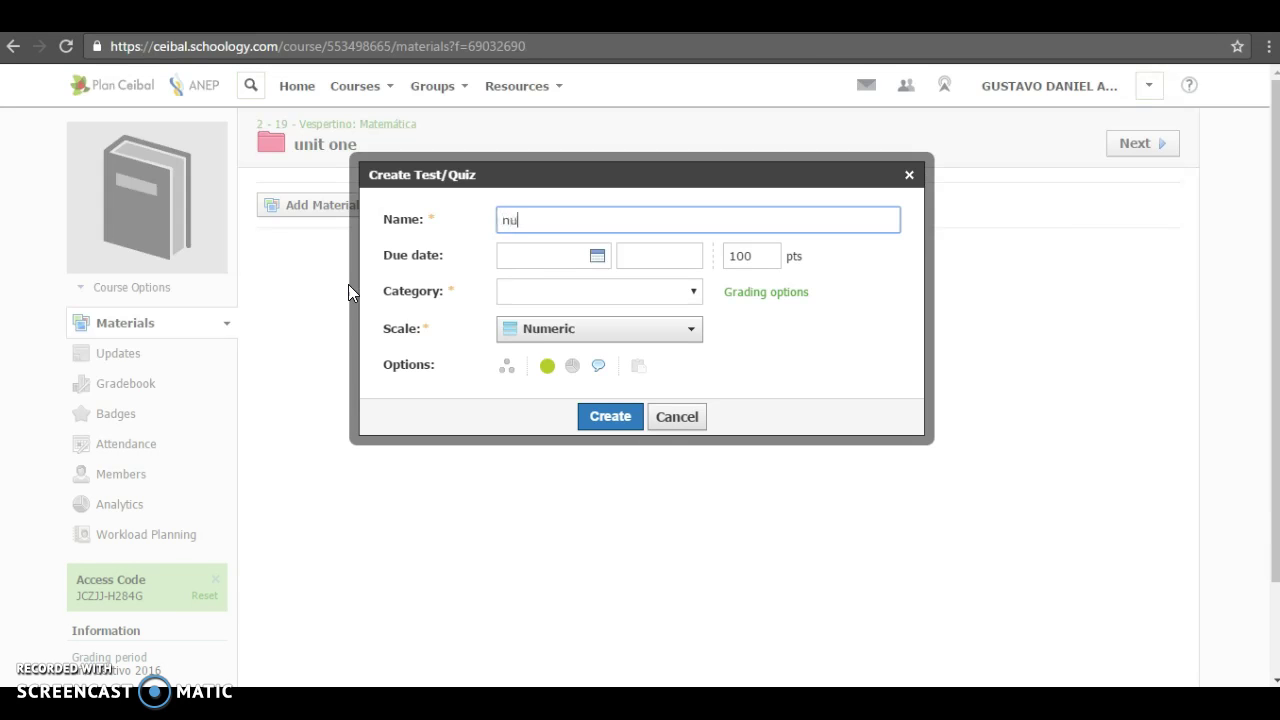
key(BackSpace)
text(ew)
click(382, 353)
click(543, 291)
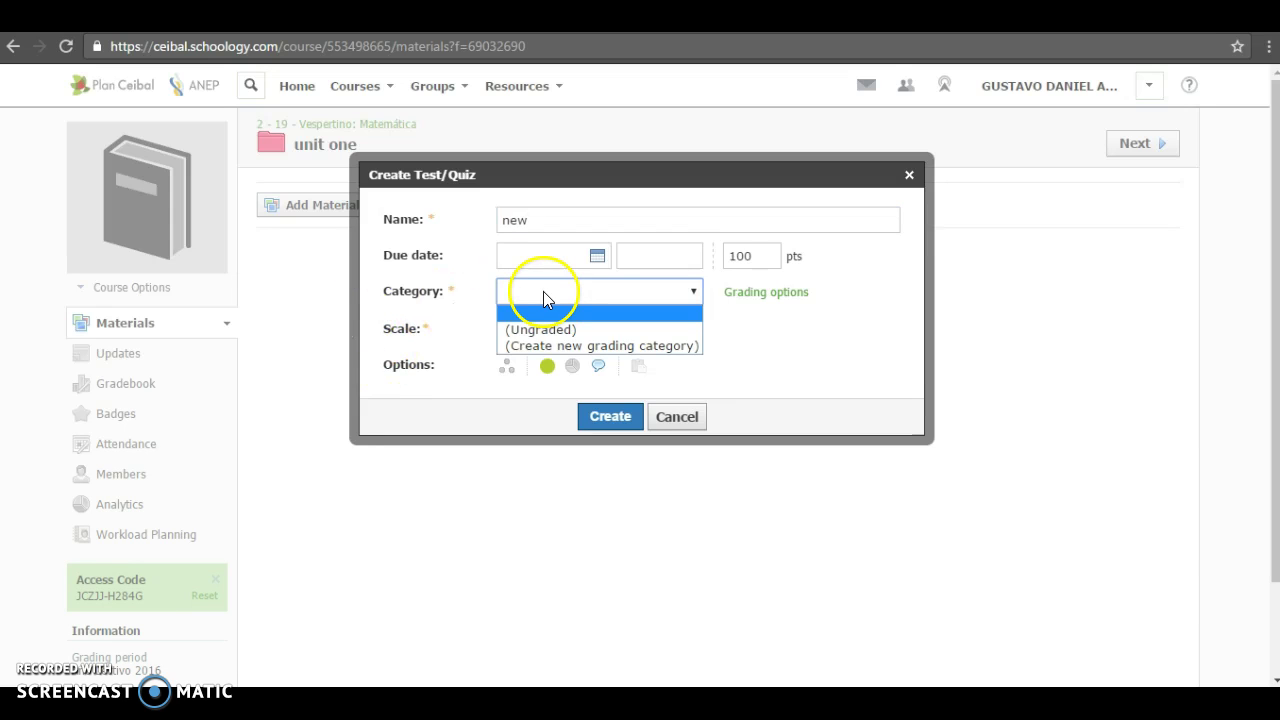
click(545, 330)
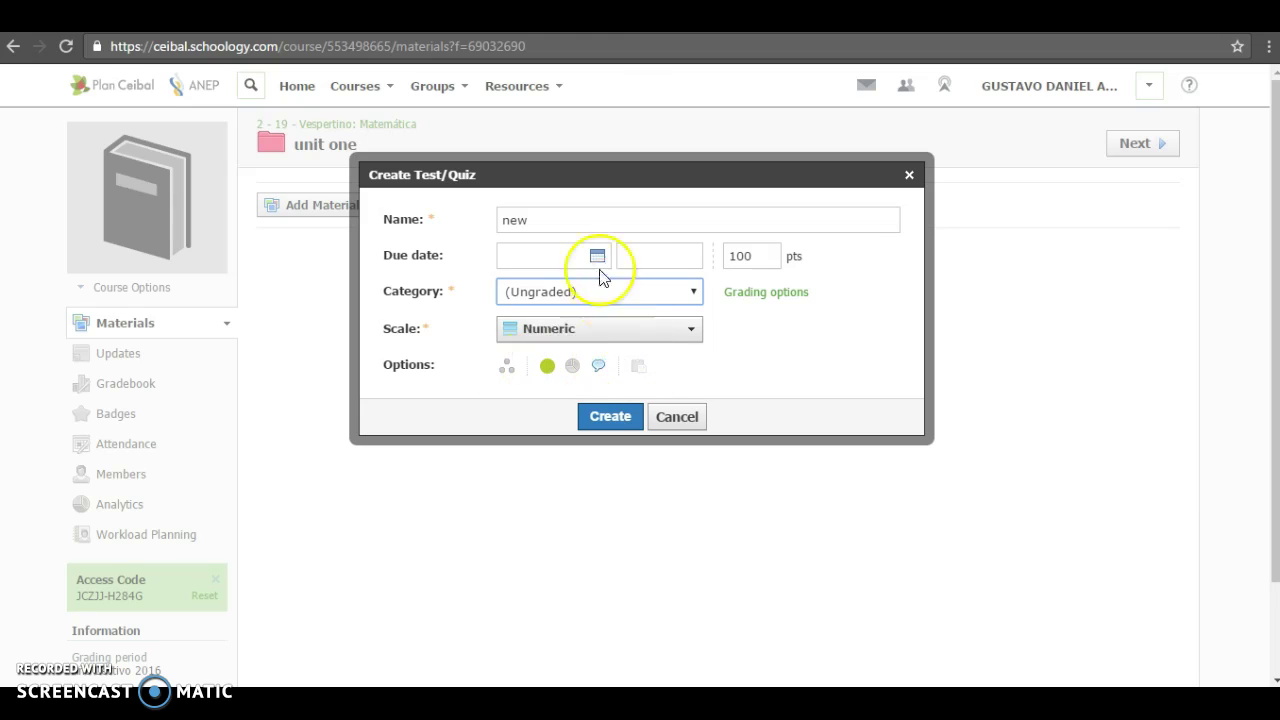
click(608, 419)
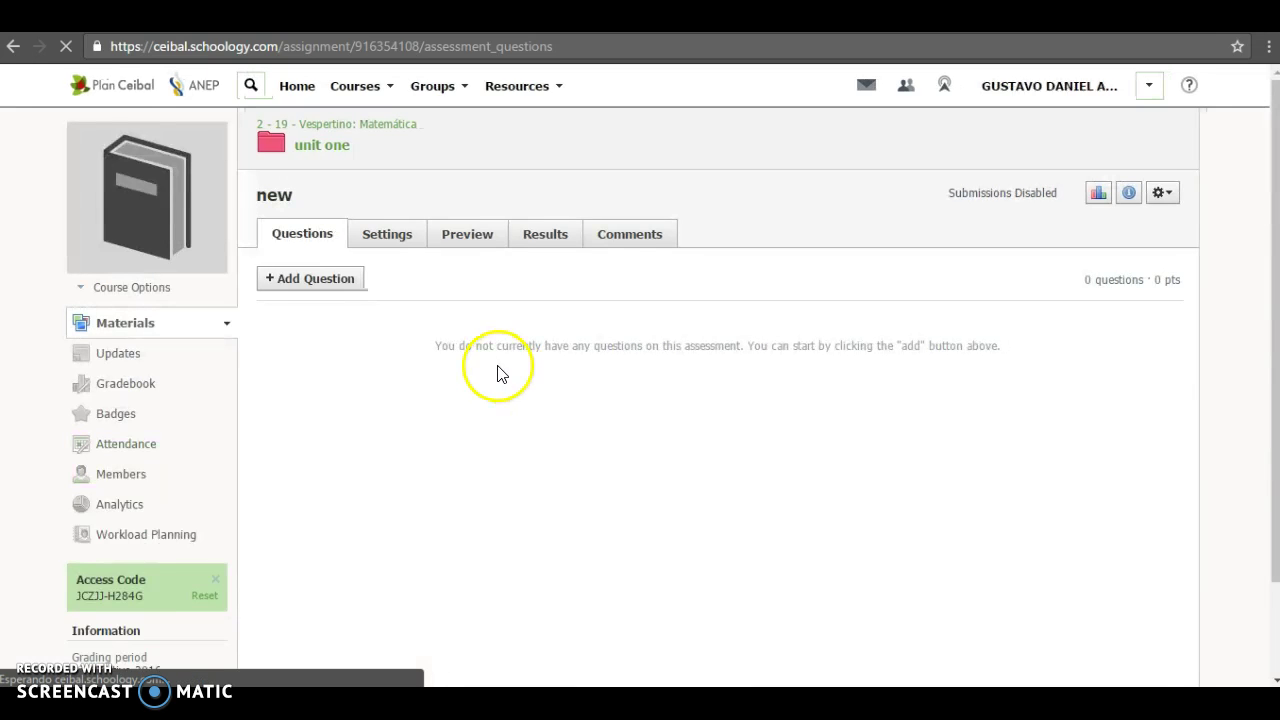
Step: Add a True/False question to the quiz with the text "is this good ?" and a new line below it
click(338, 281)
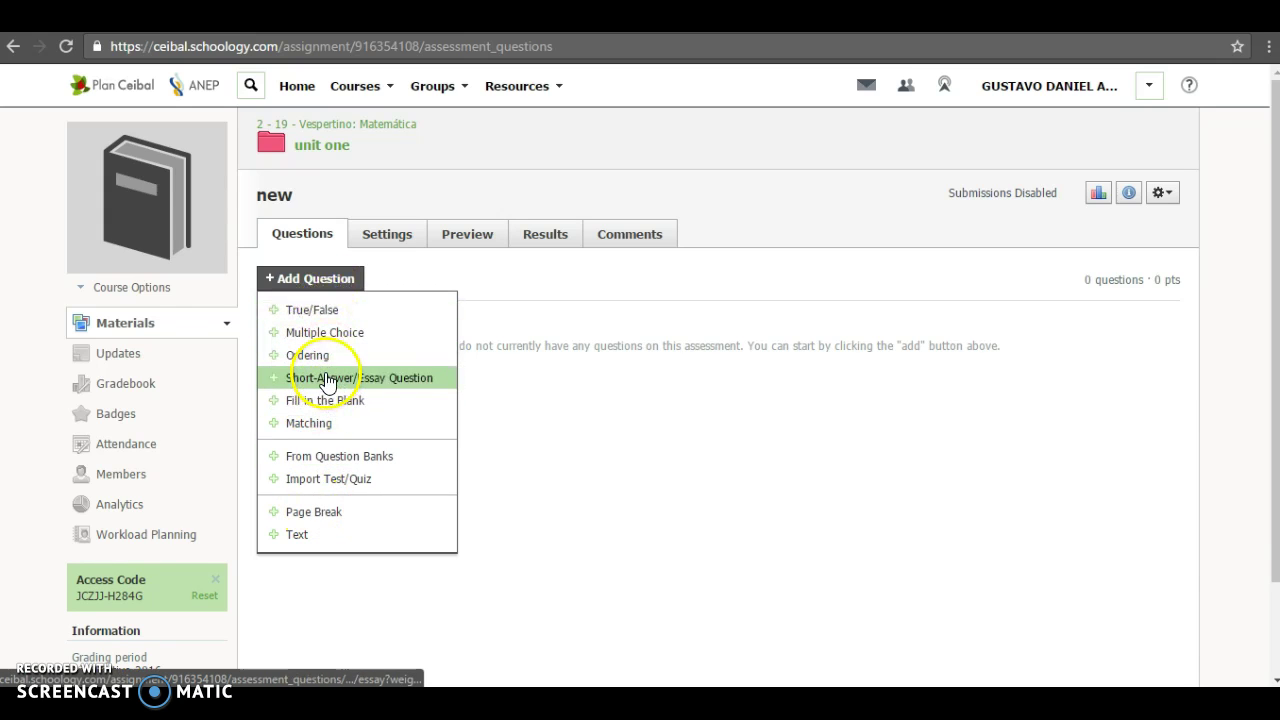
click(322, 313)
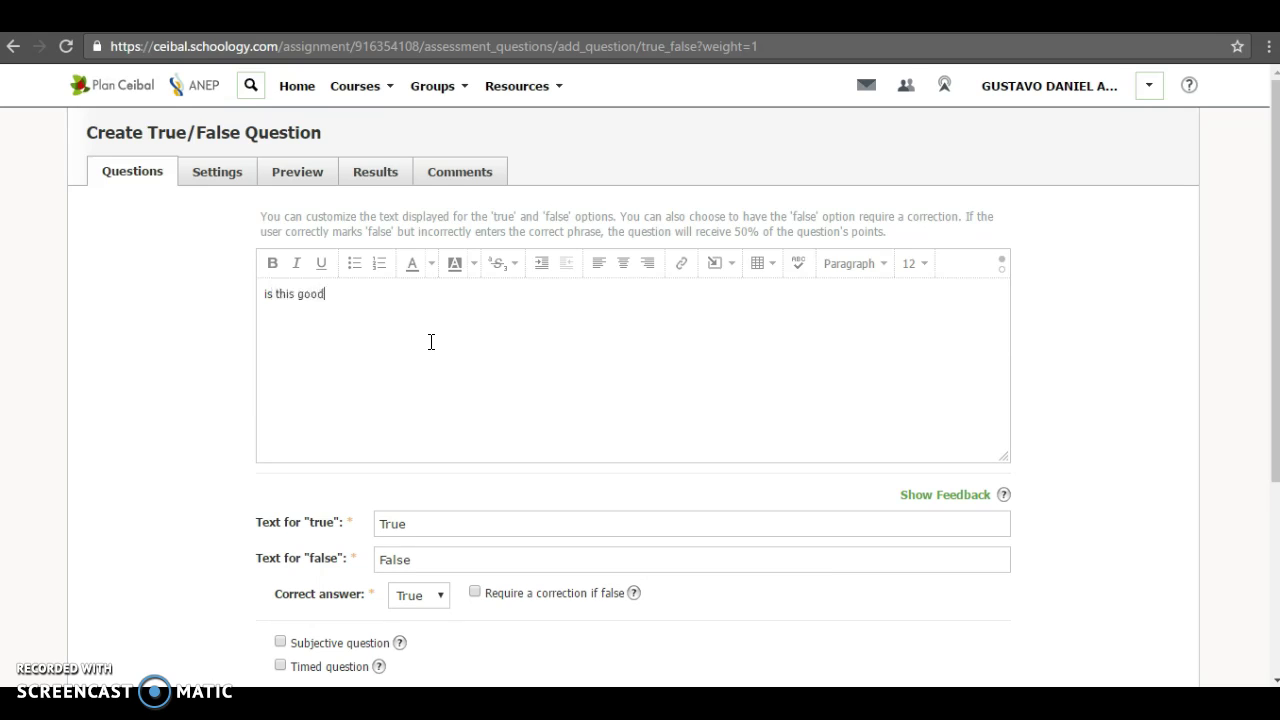
click(492, 350)
click(441, 386)
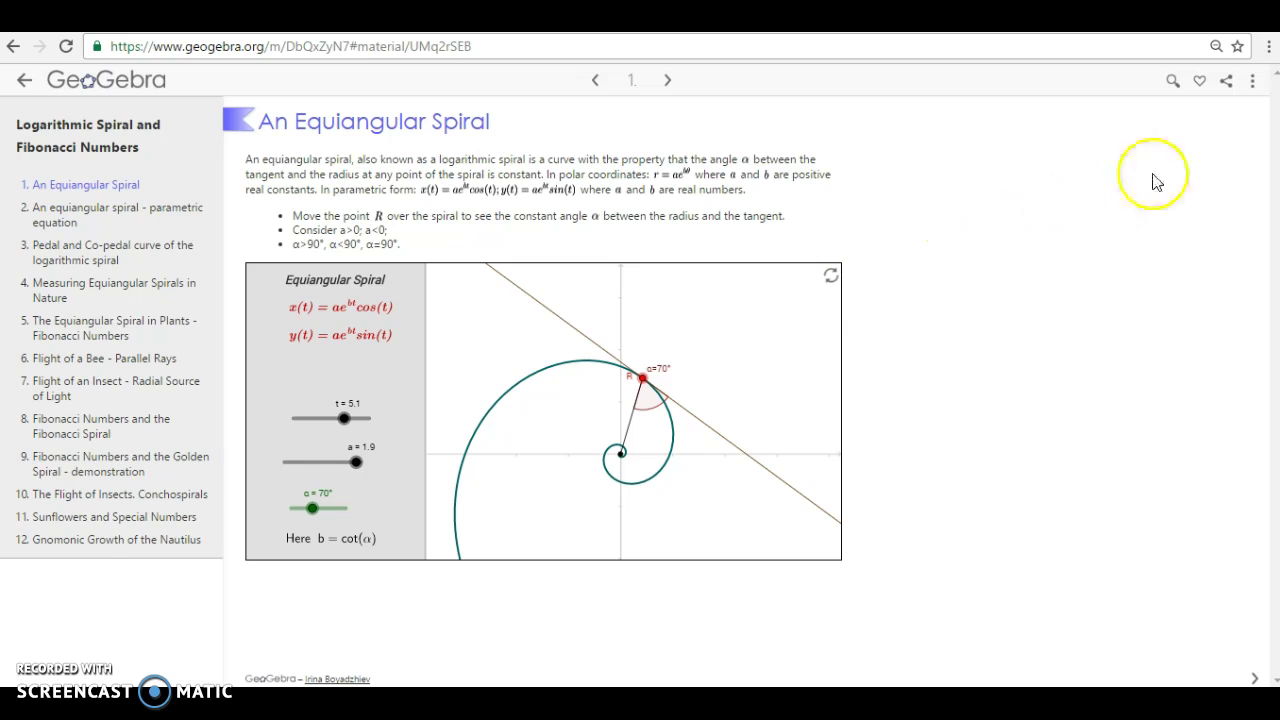
Step: Back in GeoGebra, expand the embed options for An Equiangular Spiral and enable the Toolbar, Input Bar and Style Bar
click(1226, 81)
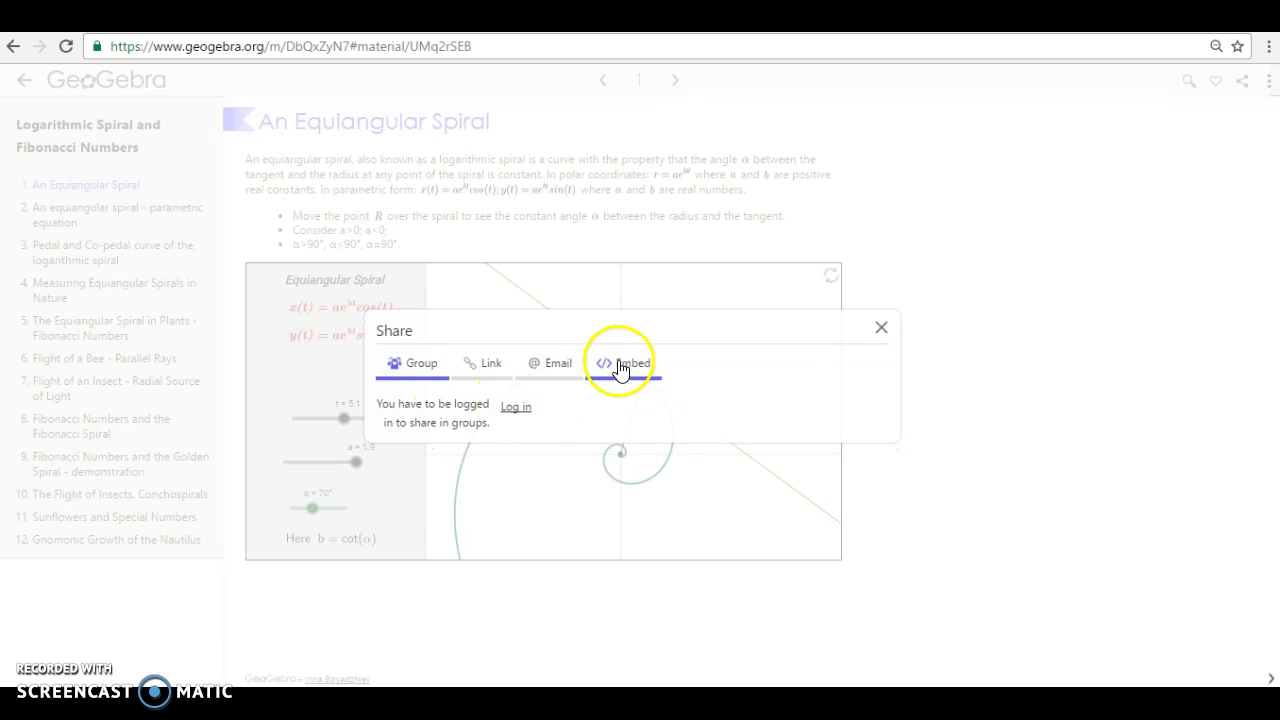
click(620, 366)
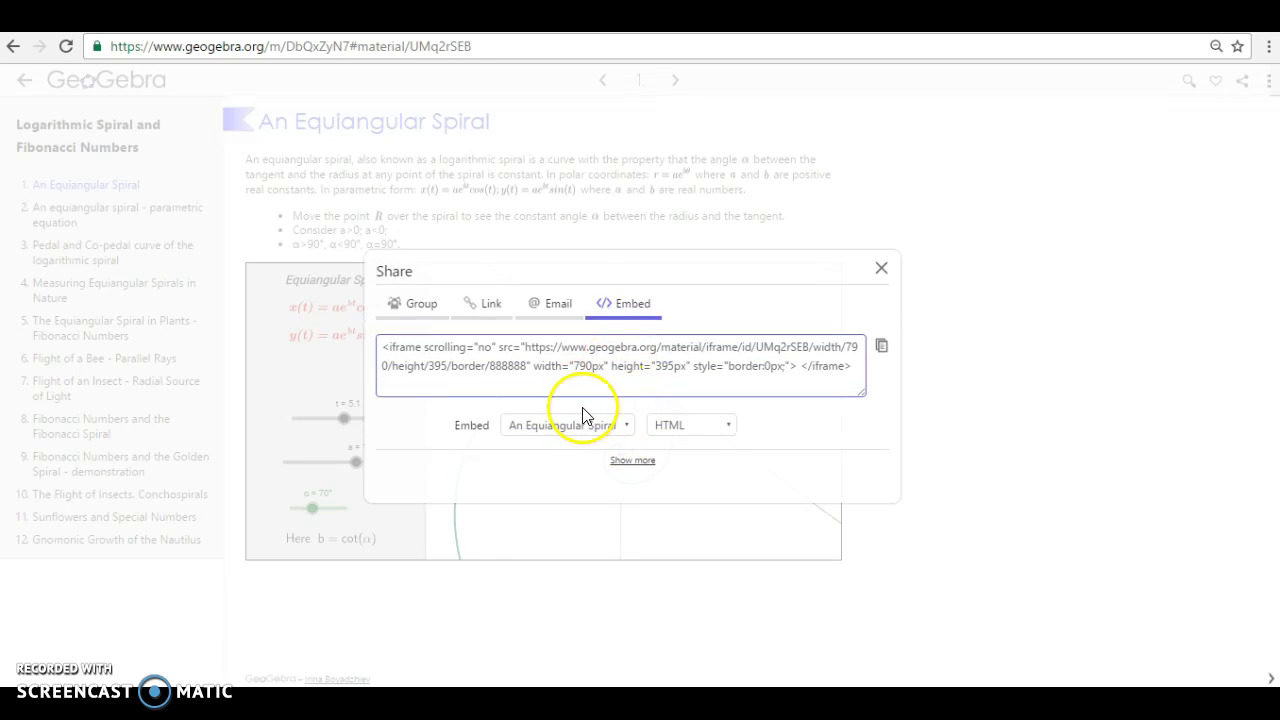
click(616, 459)
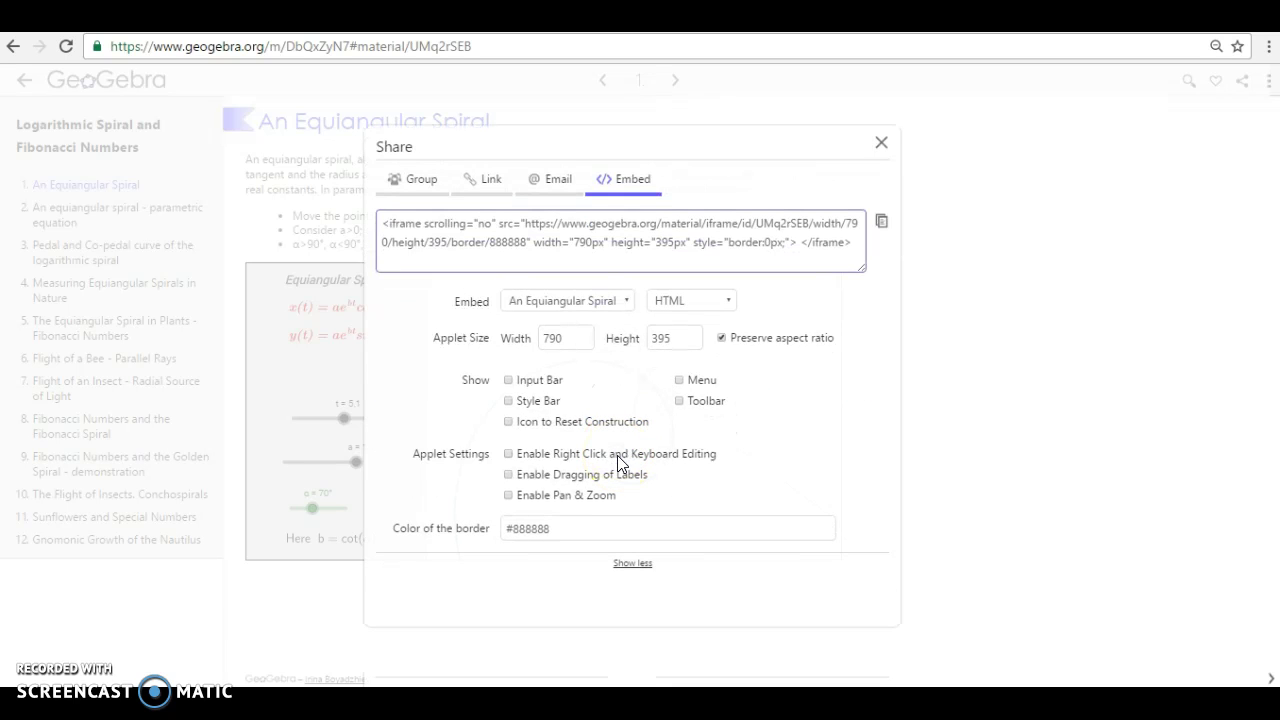
click(510, 381)
click(510, 381)
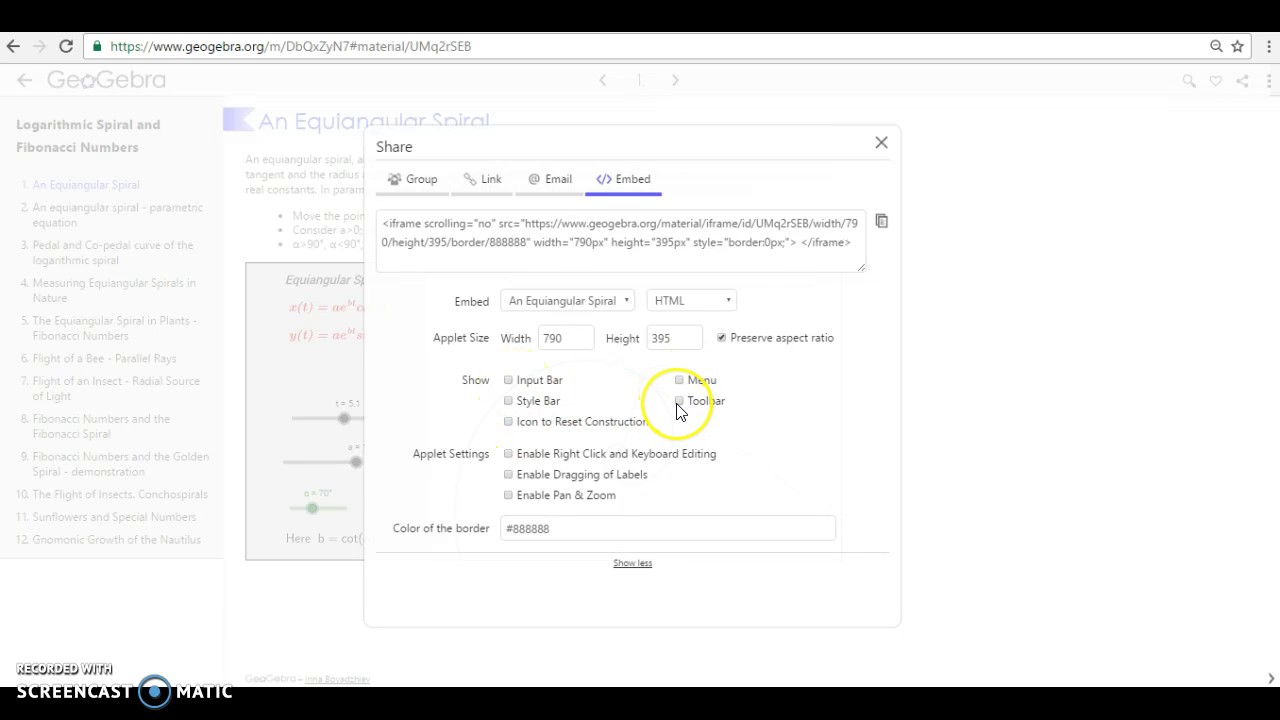
click(679, 402)
click(510, 382)
click(511, 402)
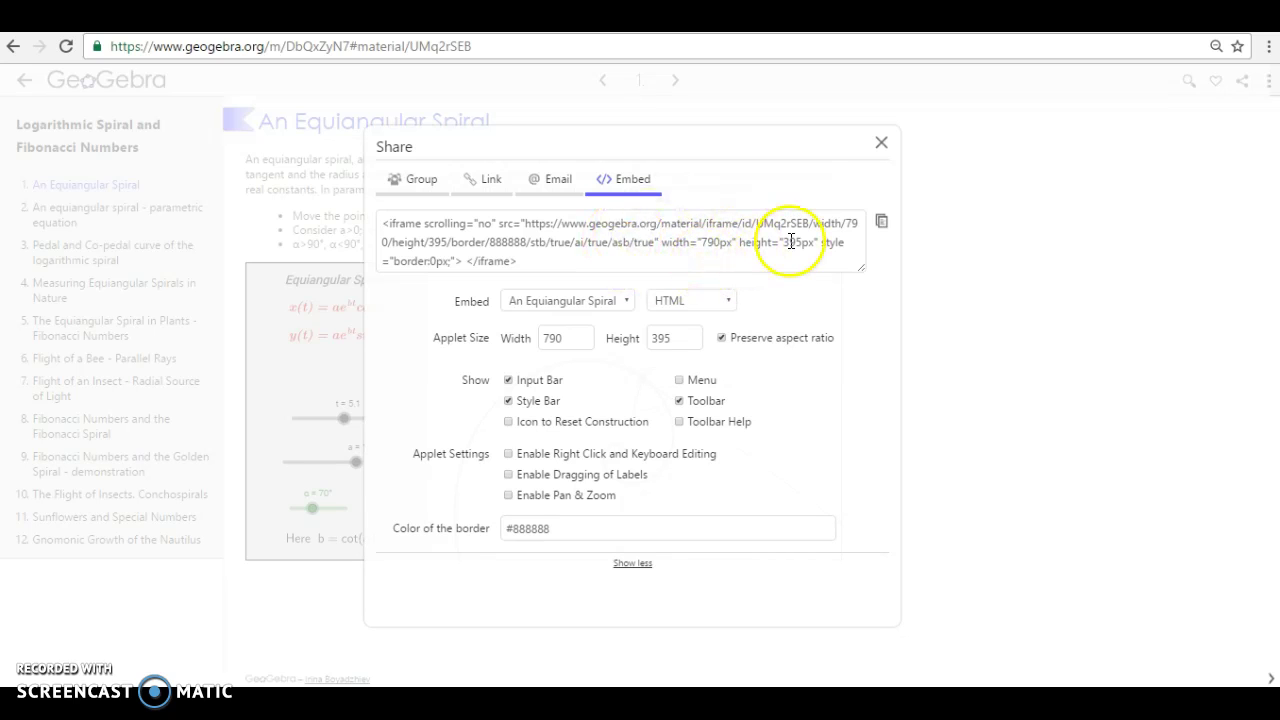
Step: Copy the applet's complete iframe embed code to the clipboard
click(881, 224)
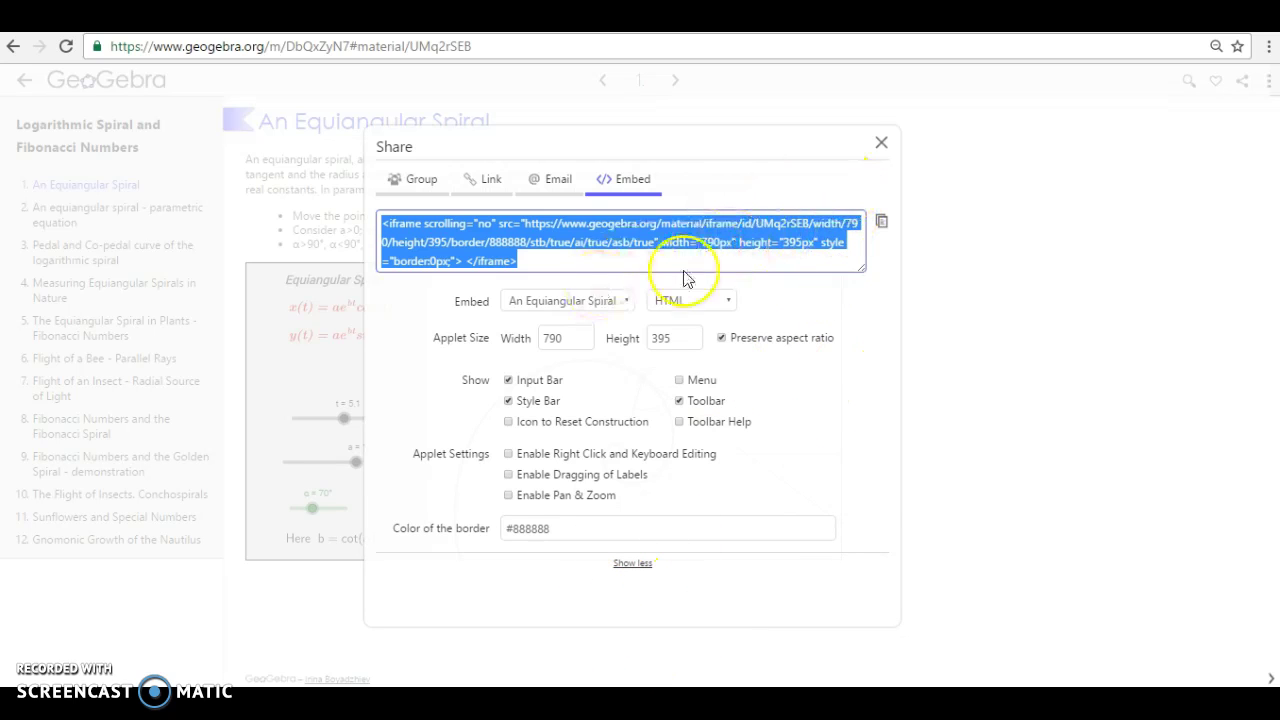
right_click(669, 241)
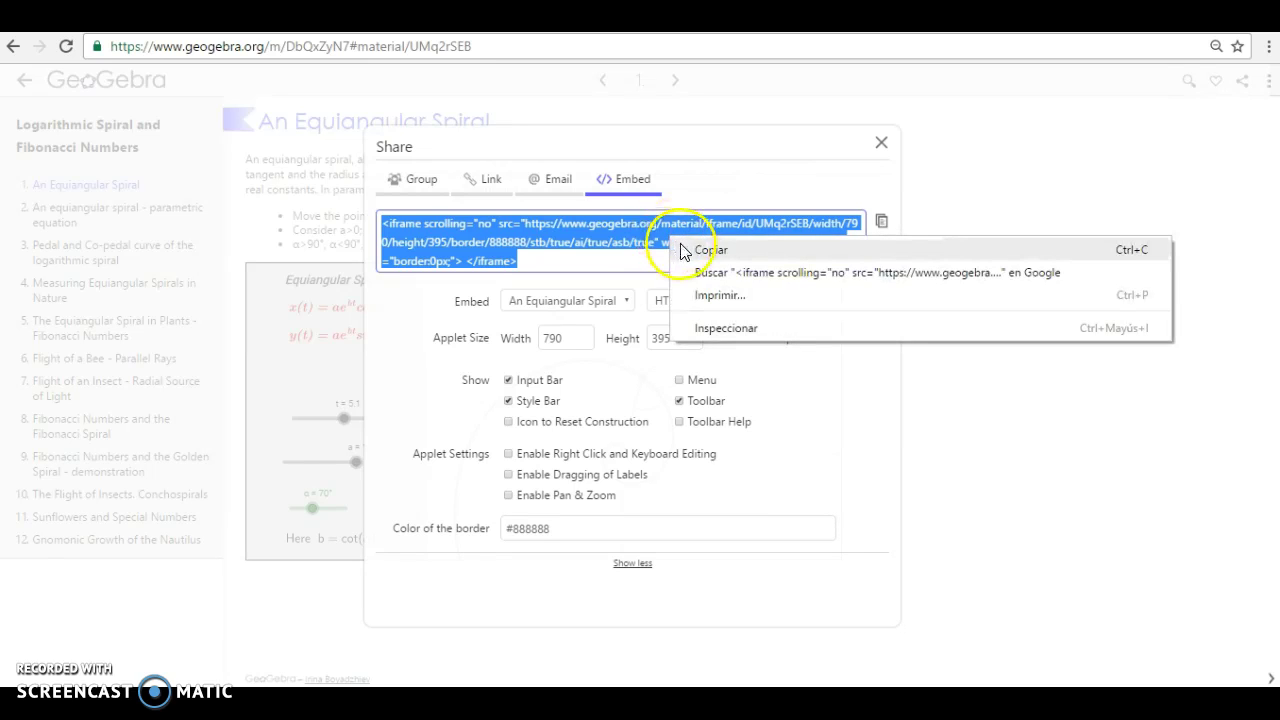
click(684, 250)
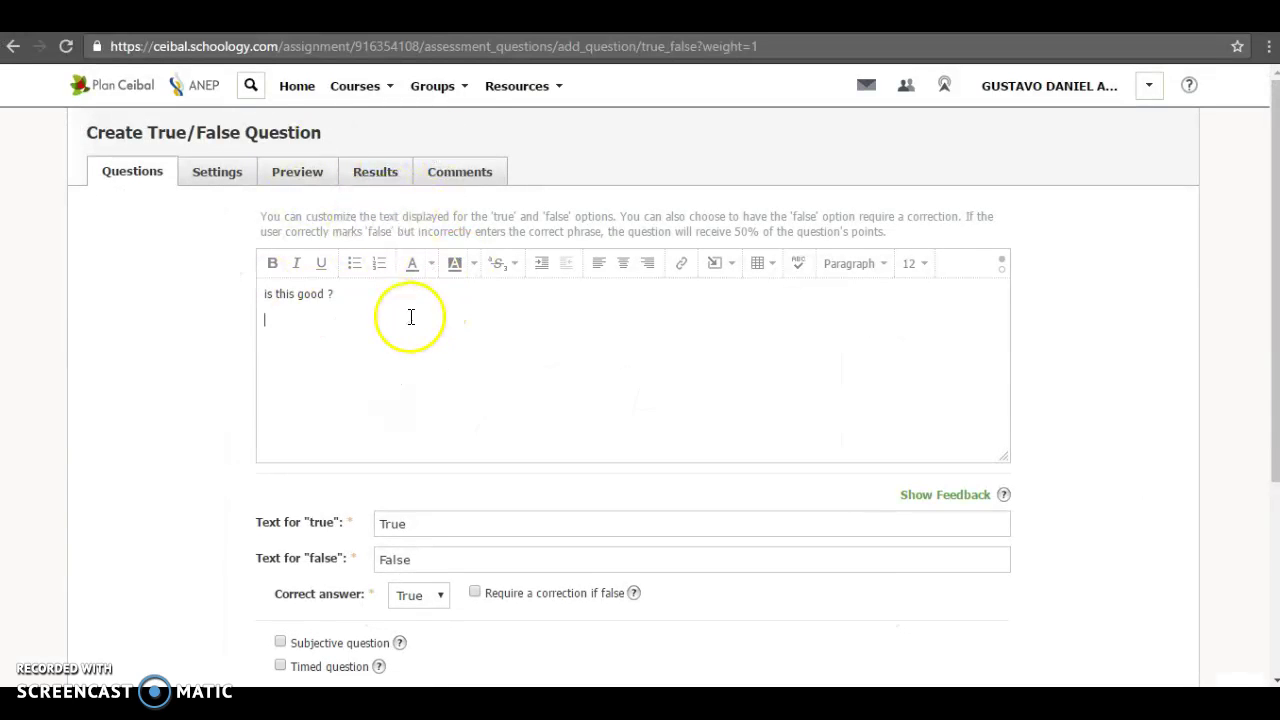
Step: In the Schoology True/False question, paste the iframe code below the question text in HTML source view, then restore the visual editor
click(1002, 262)
click(521, 317)
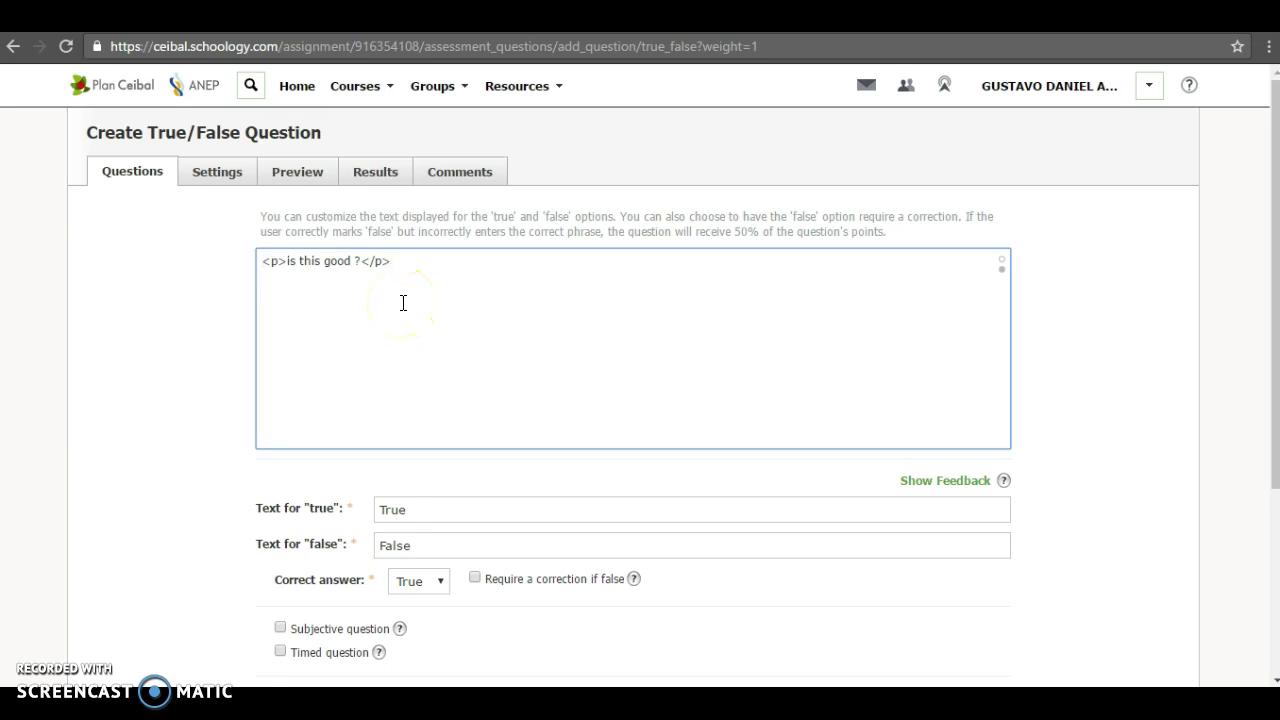
click(306, 317)
right_click(295, 316)
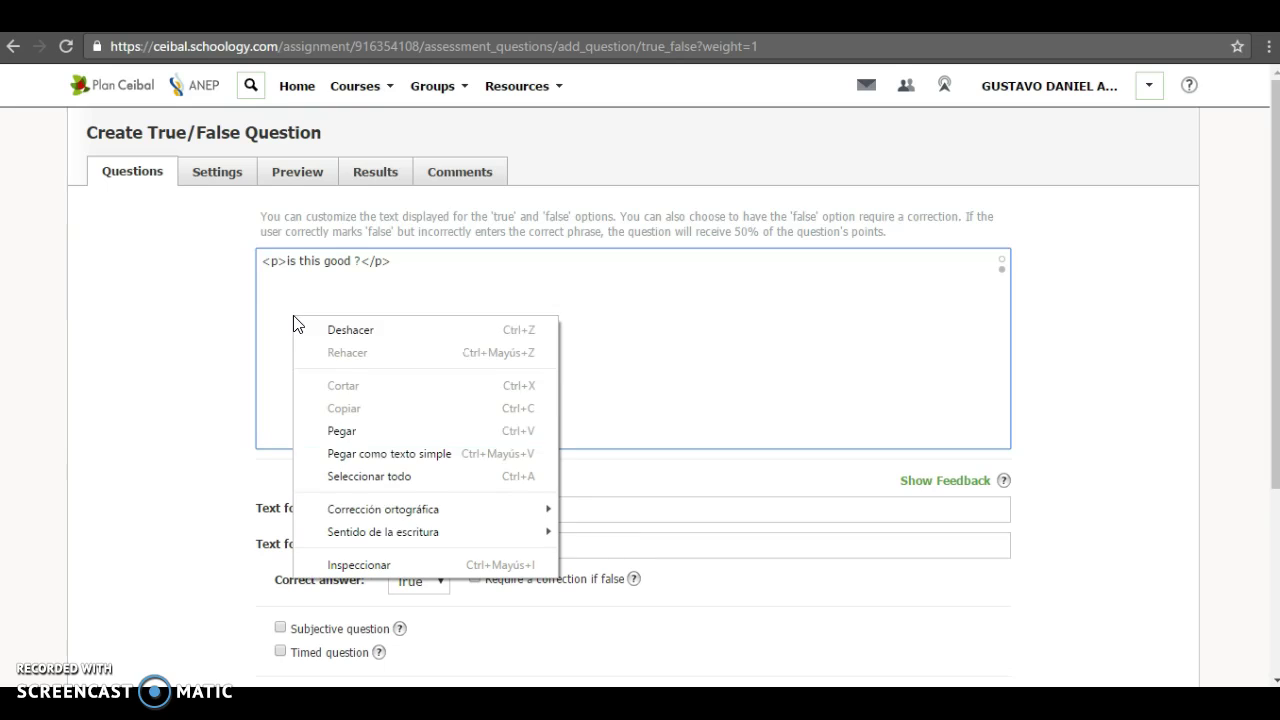
click(338, 430)
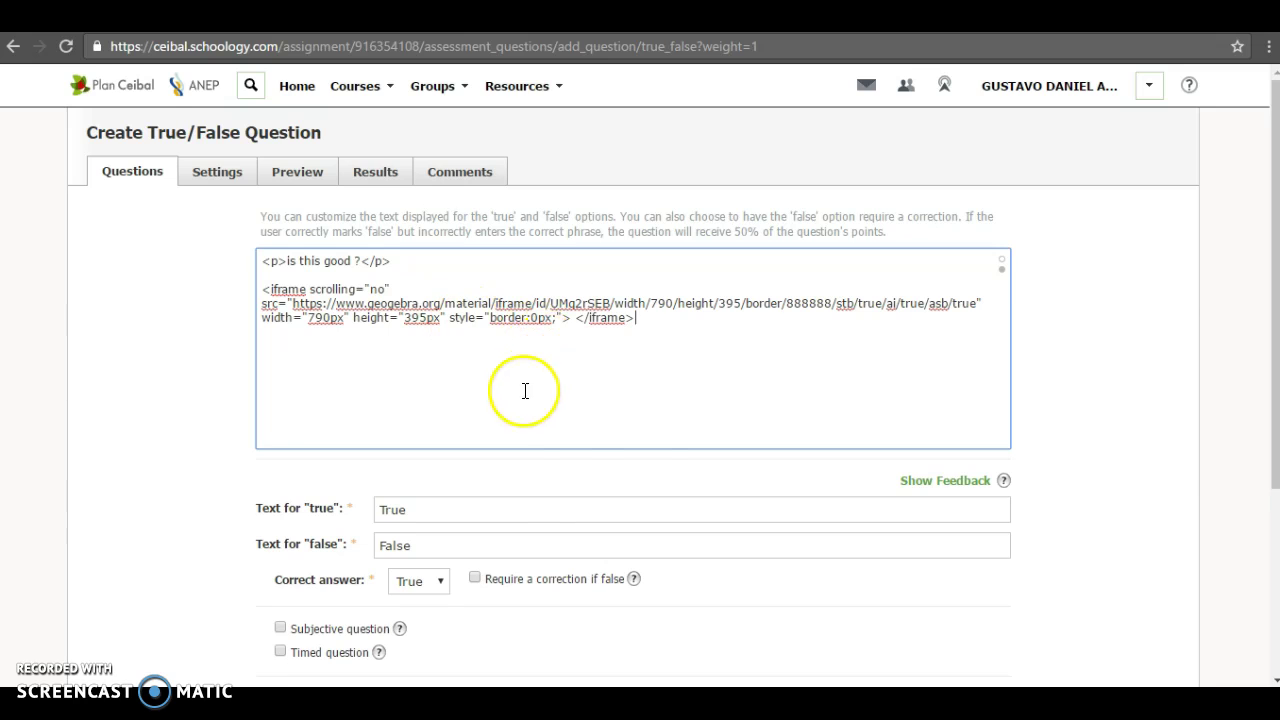
click(1001, 262)
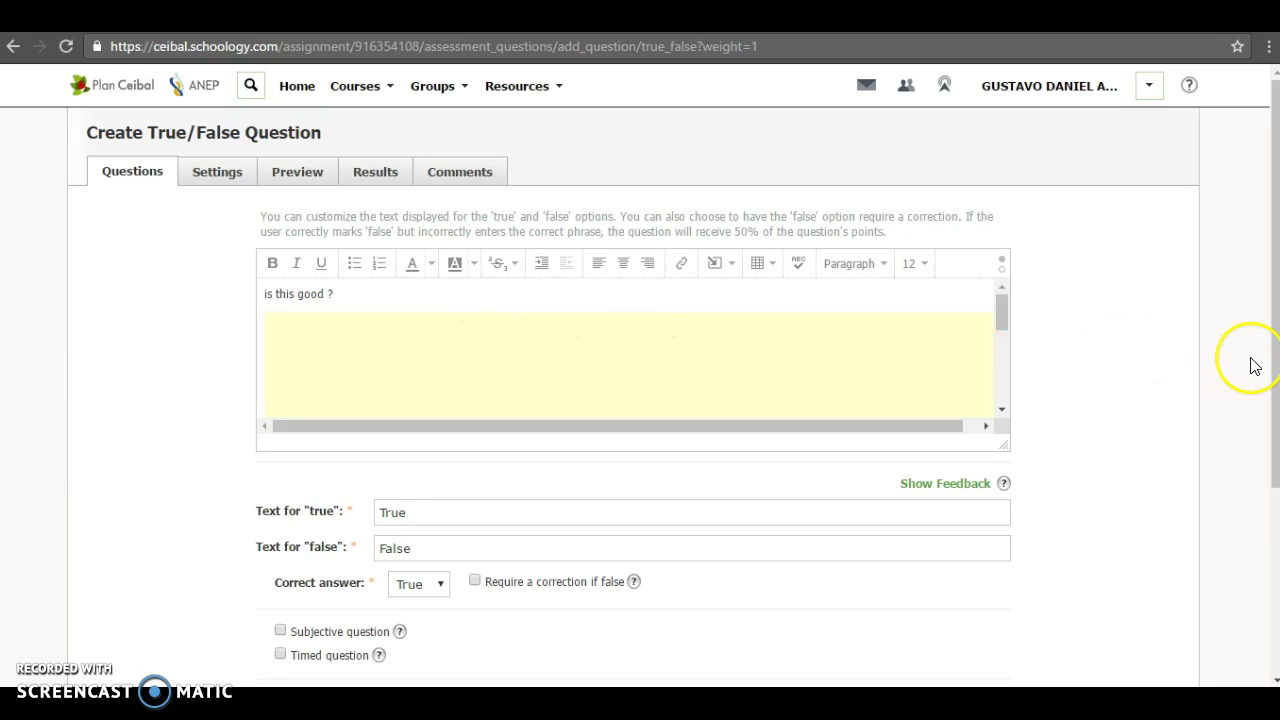
drag(1275, 370, 1260, 466)
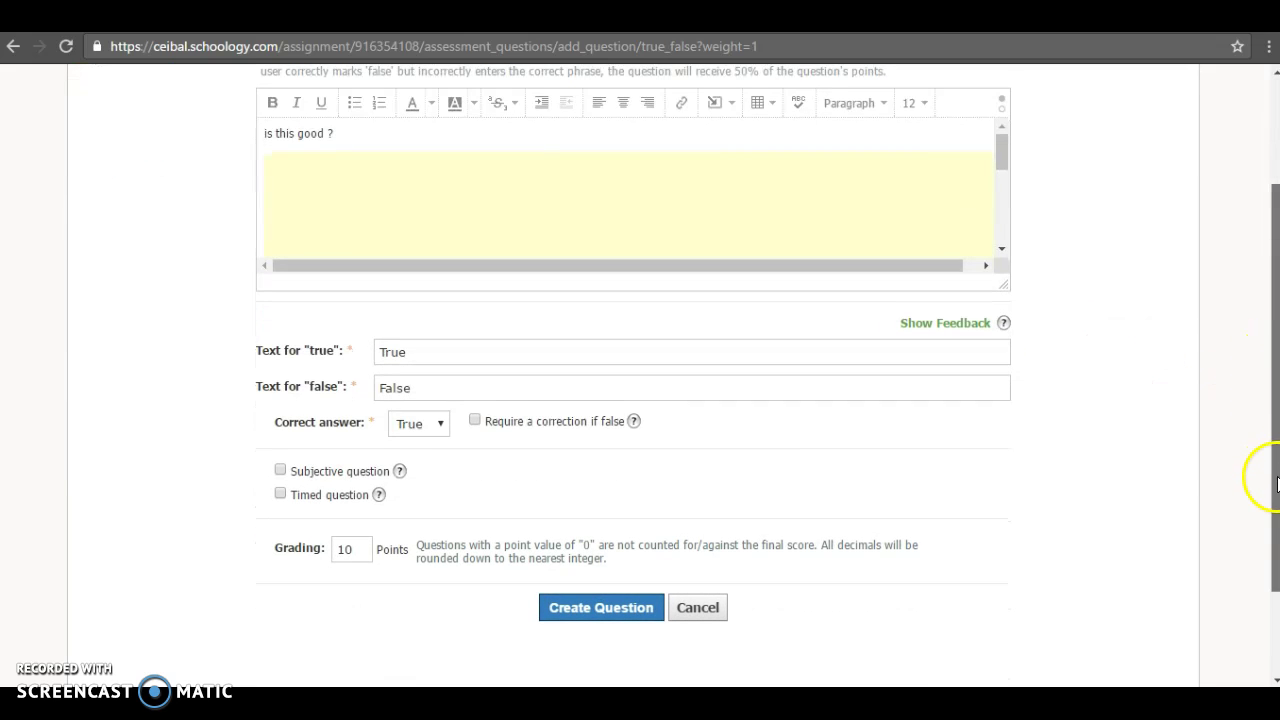
Step: Create the True/False question with its current settings, and start a new attempt in the quiz preview to view the embedded applet
click(580, 598)
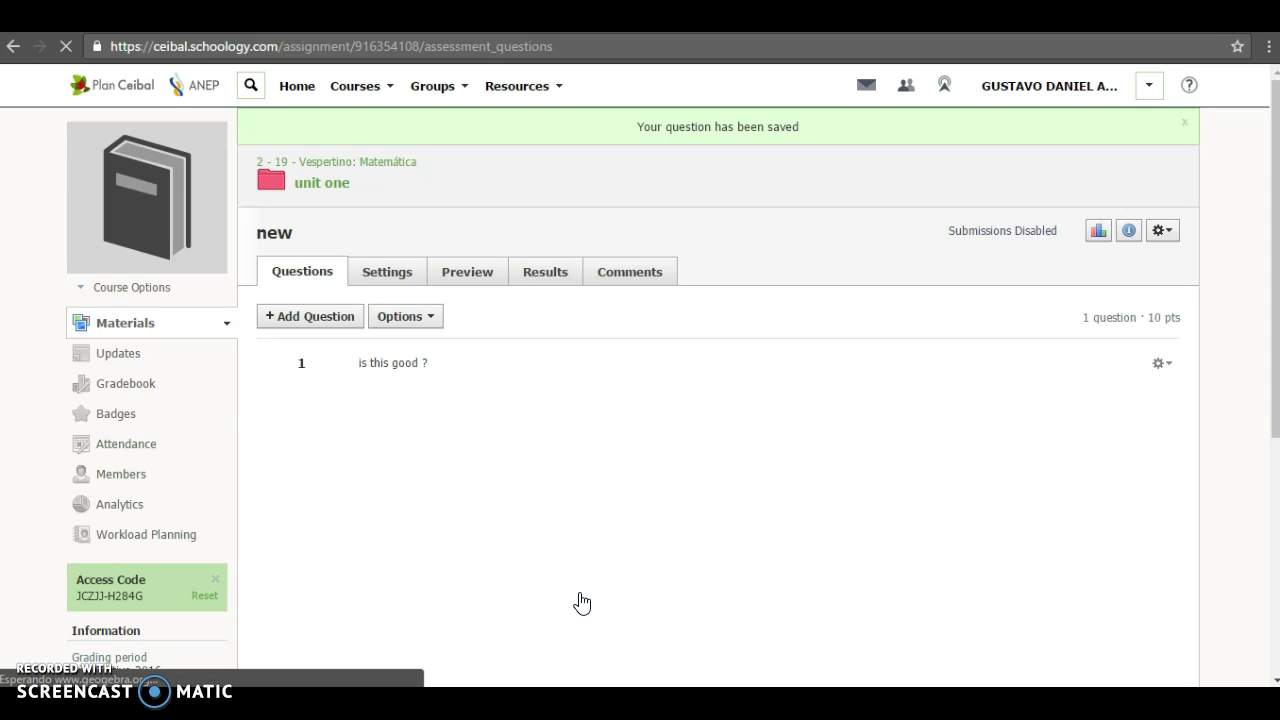
click(483, 281)
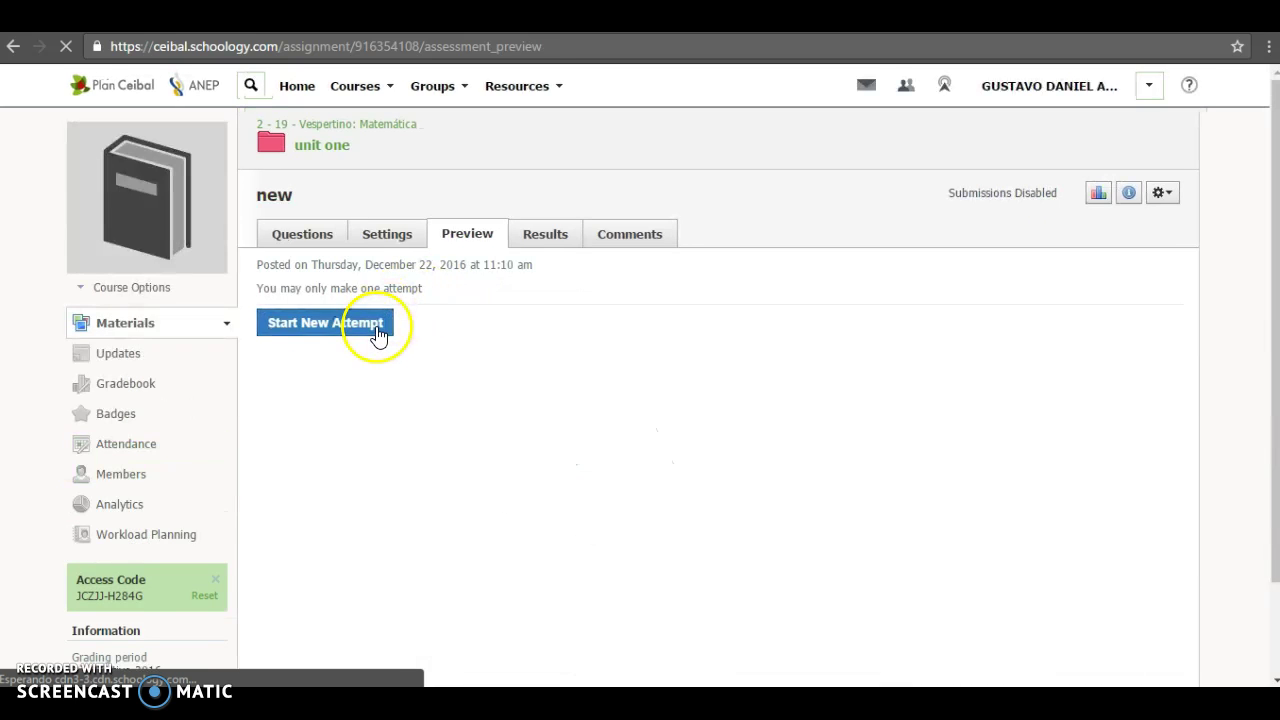
click(378, 334)
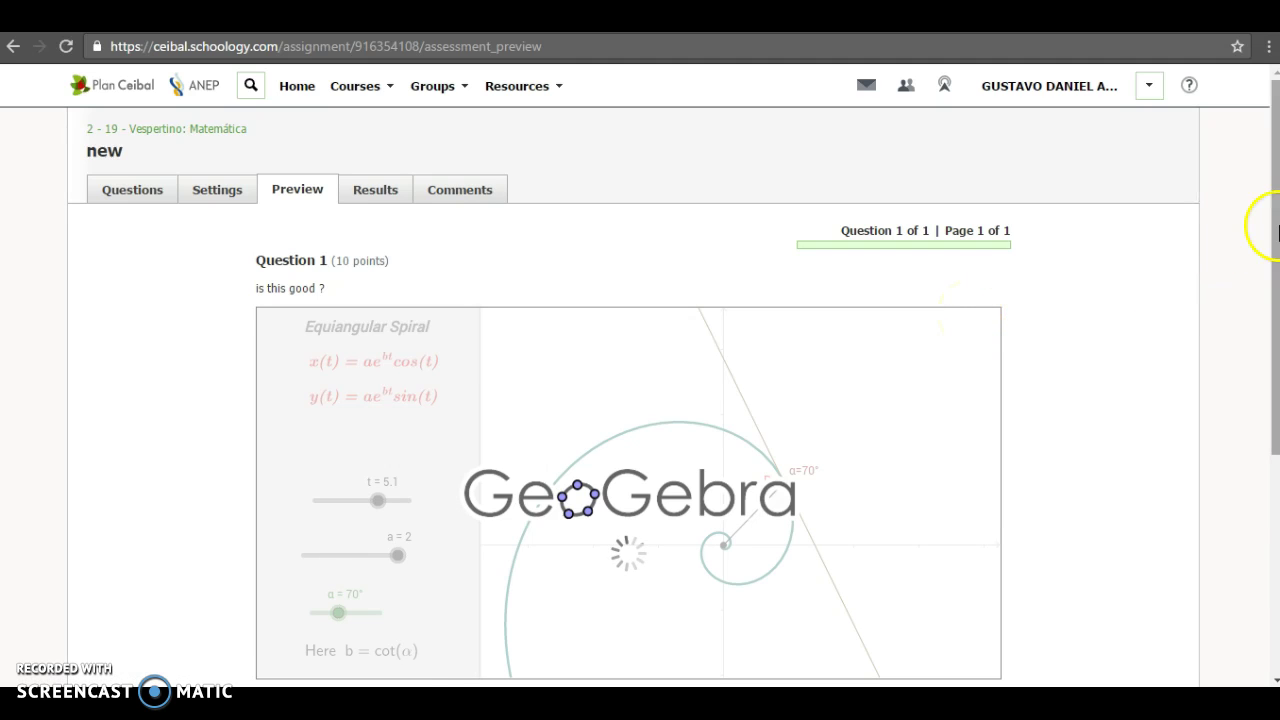
drag(1270, 240, 1266, 294)
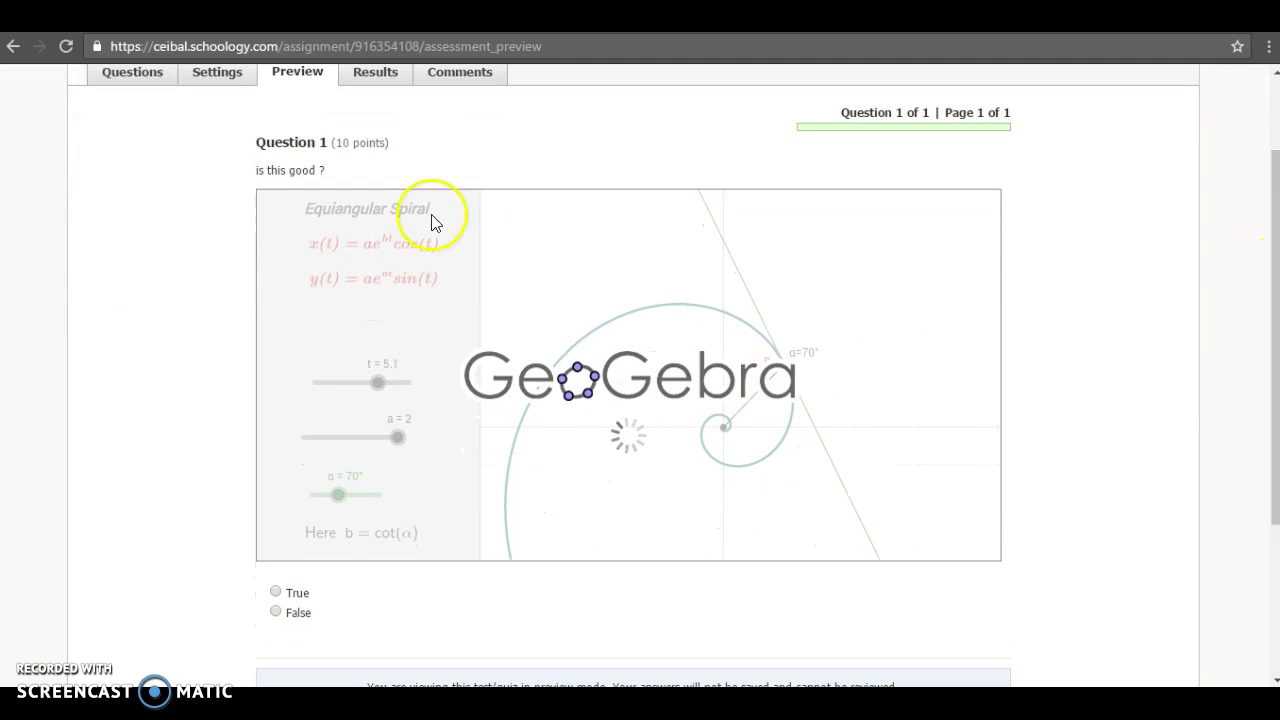
click(663, 380)
click(617, 459)
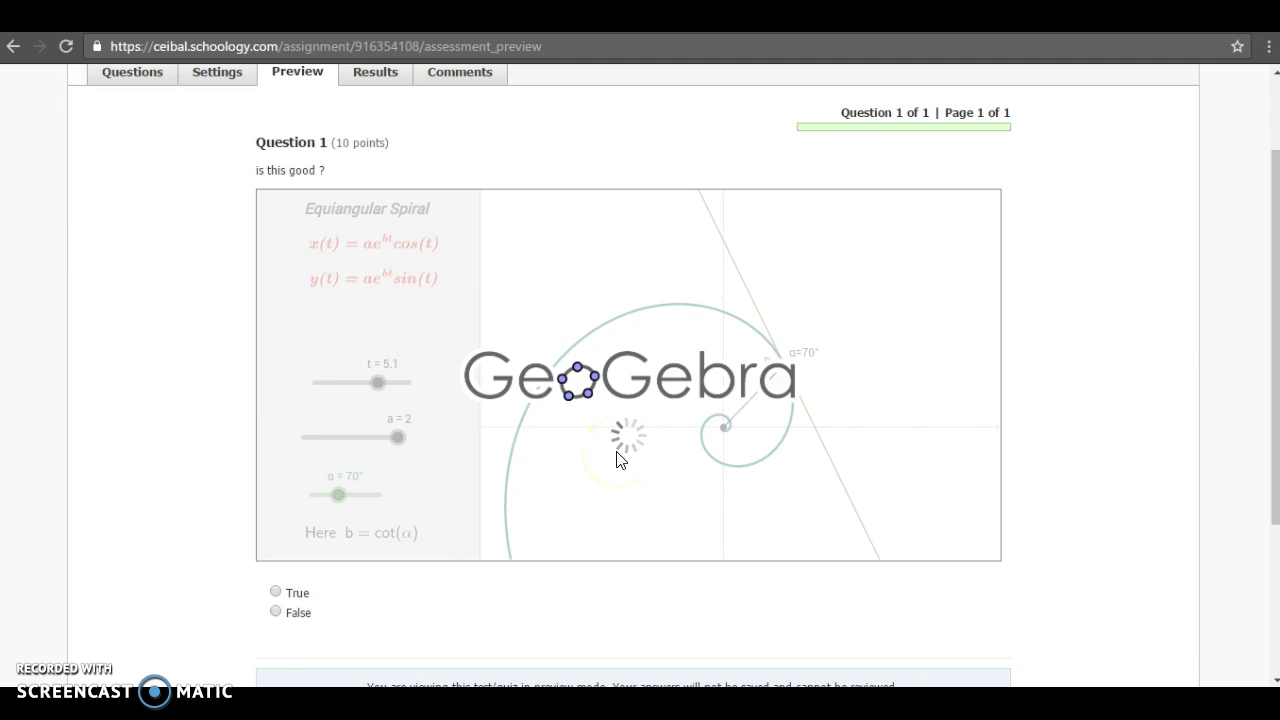
click(613, 456)
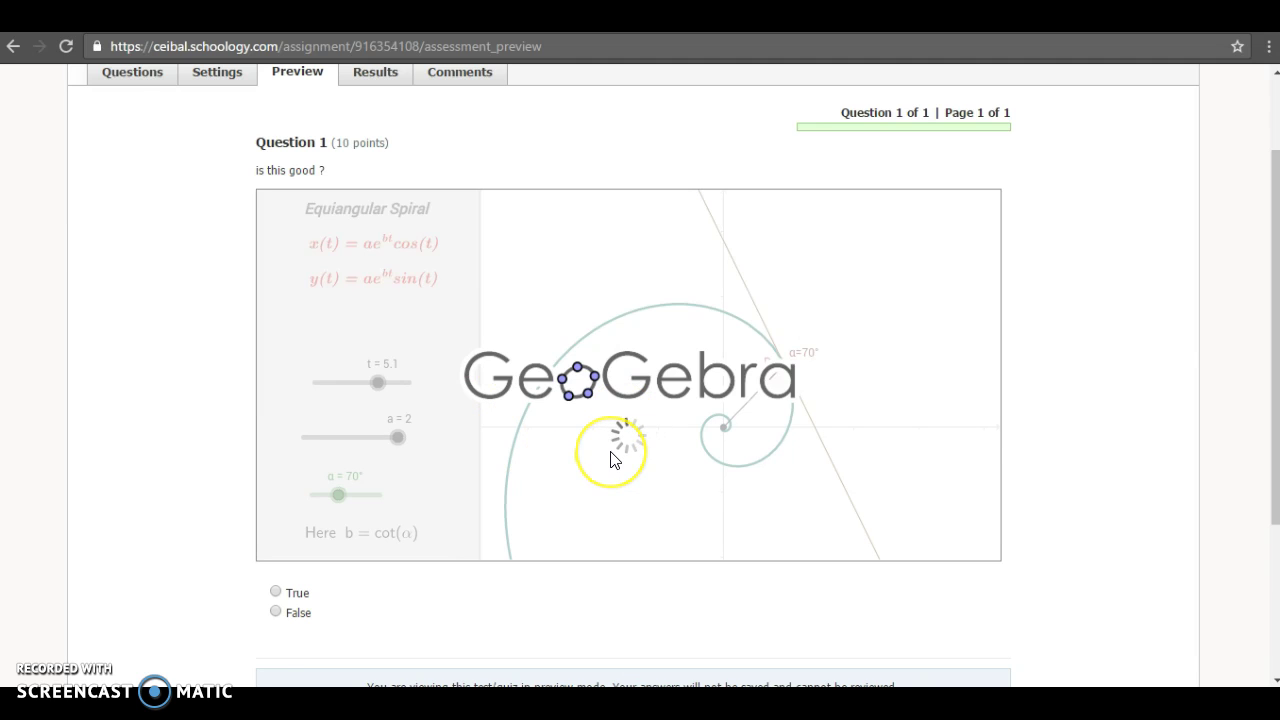